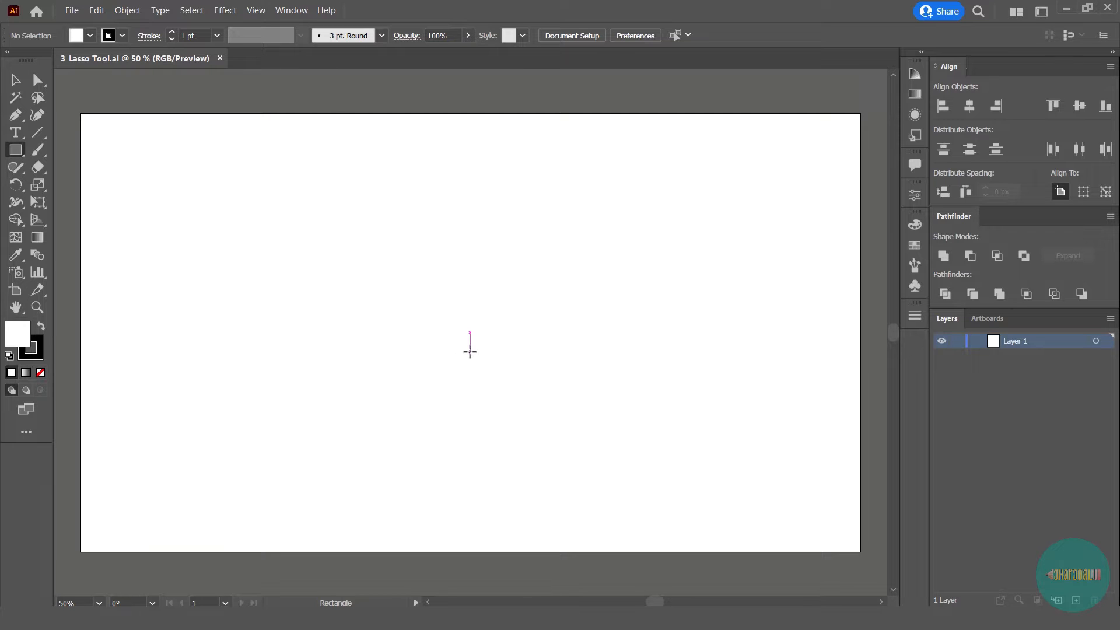
- Draw a square near the artboard's centre, move it down and place a copy directly above it
{"action": "left_click_drag", "start_coordinate": [471, 350], "coordinate": [408, 290]}
{"action": "key", "text": "a"}
{"action": "left_click_drag", "start_coordinate": [493, 349], "coordinate": [492, 385]}
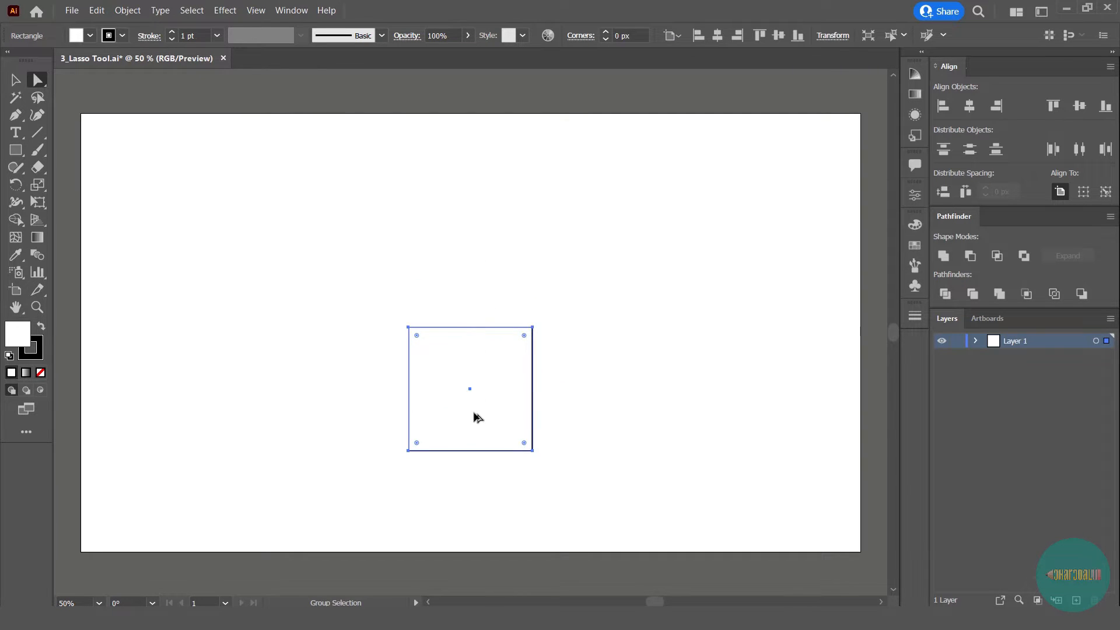
{"action": "left_click_drag", "start_coordinate": [476, 424], "coordinate": [502, 338]}
- Reshape the upper square into a shorter, wider rectangle and rest it centred on the lower square's top edge
{"action": "scroll", "coordinate": [495, 305], "scroll_direction": "up", "scroll_amount": 2}
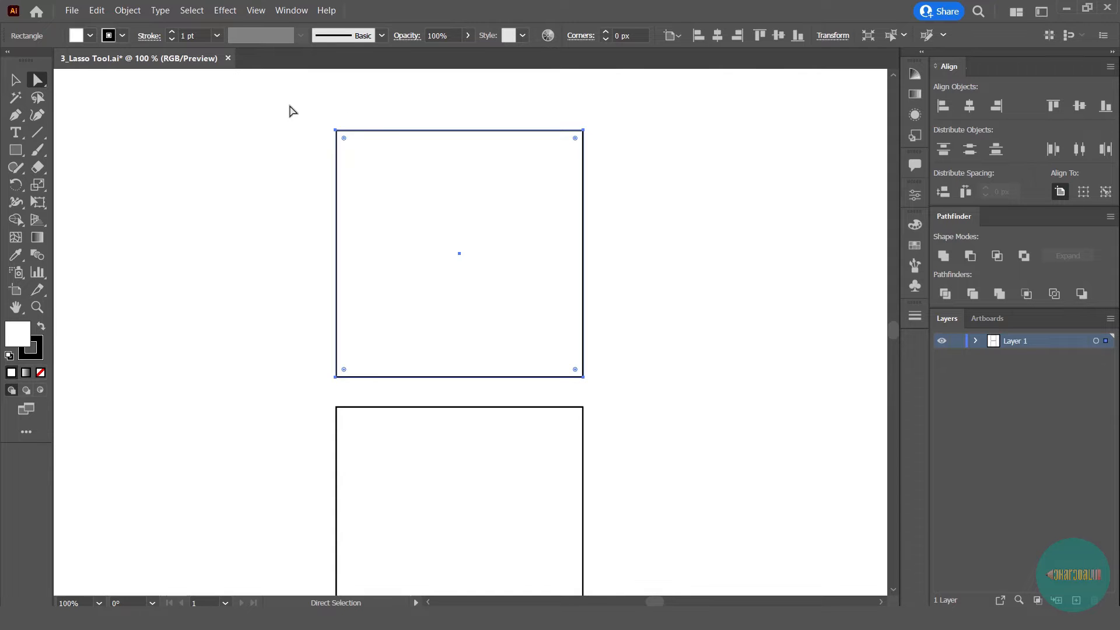
{"action": "left_click_drag", "start_coordinate": [459, 129], "coordinate": [461, 211]}
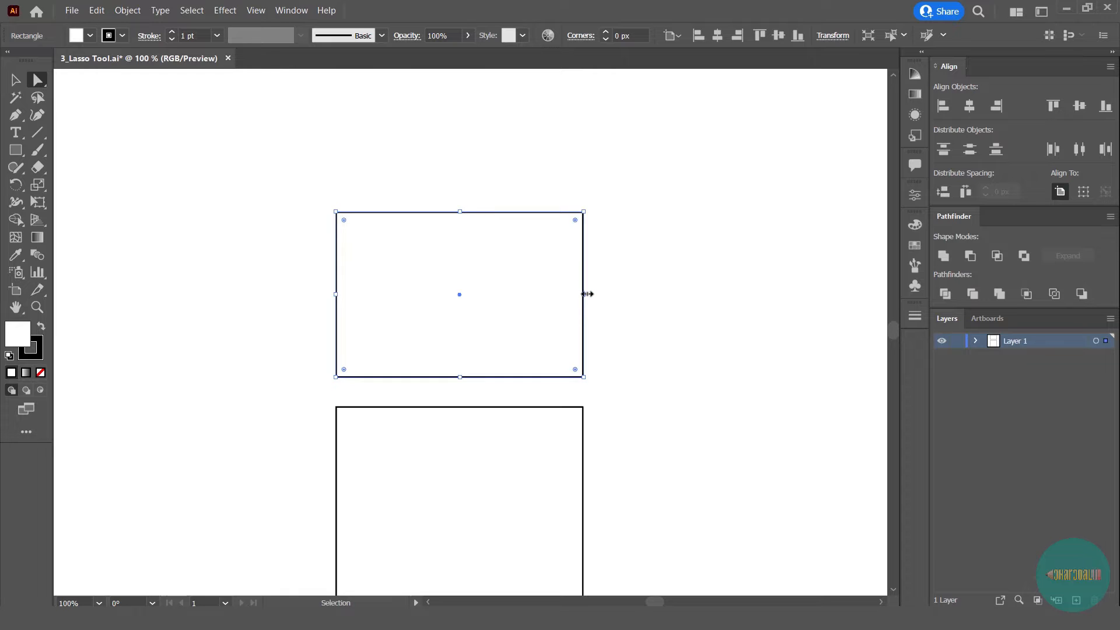
{"action": "left_click_drag", "start_coordinate": [585, 294], "coordinate": [630, 295]}
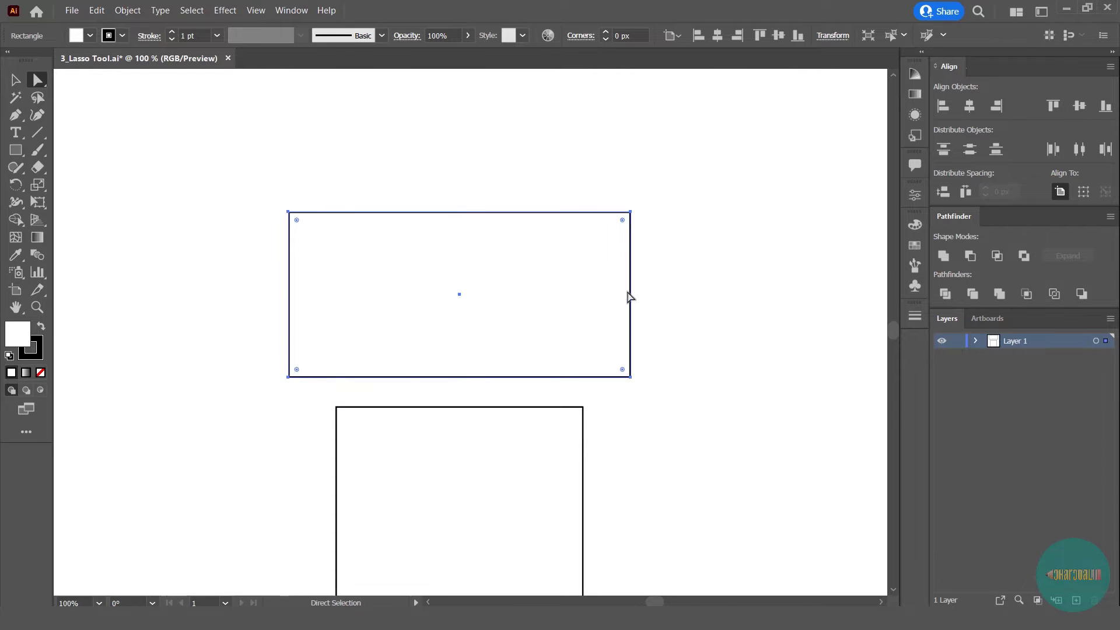
{"action": "left_click_drag", "start_coordinate": [539, 308], "coordinate": [525, 346]}
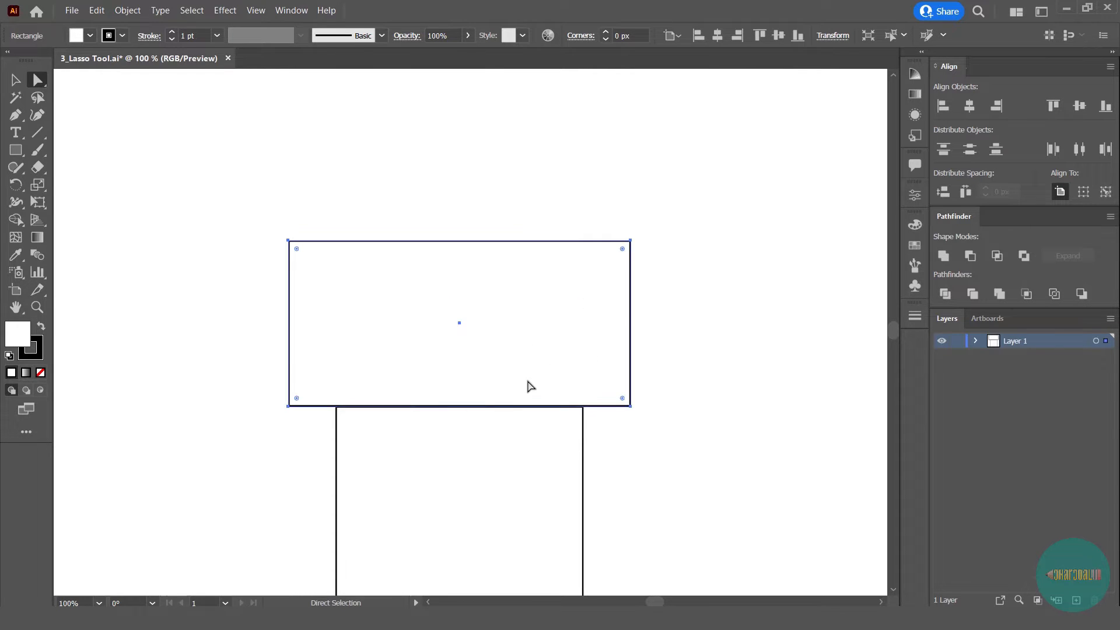
{"action": "left_click_drag", "start_coordinate": [562, 404], "coordinate": [545, 327]}
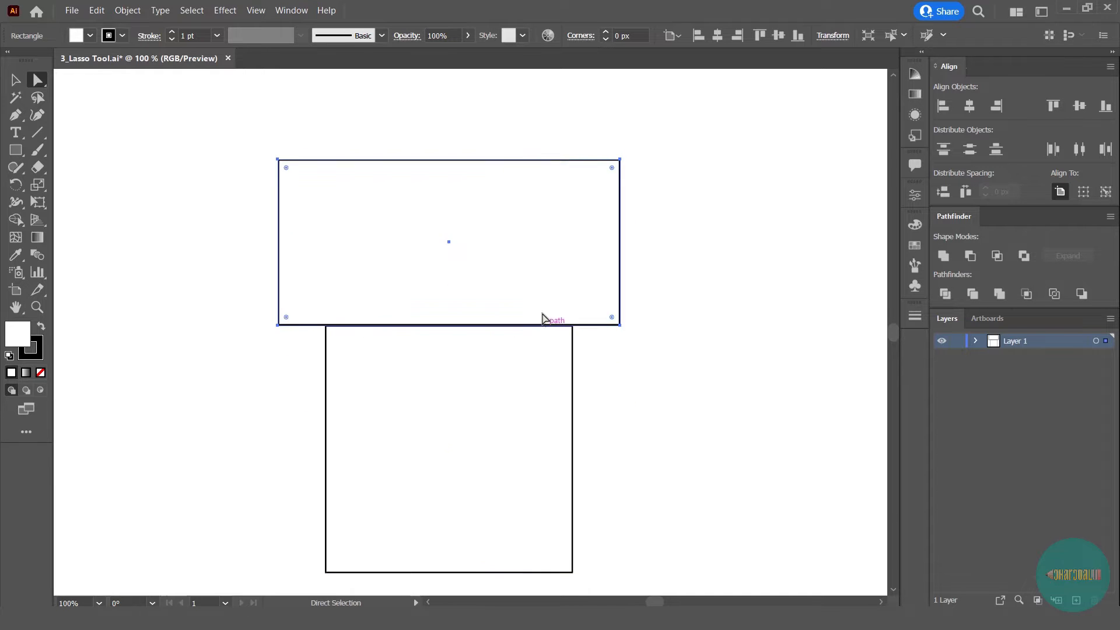
{"action": "left_click_drag", "start_coordinate": [449, 246], "coordinate": [445, 265]}
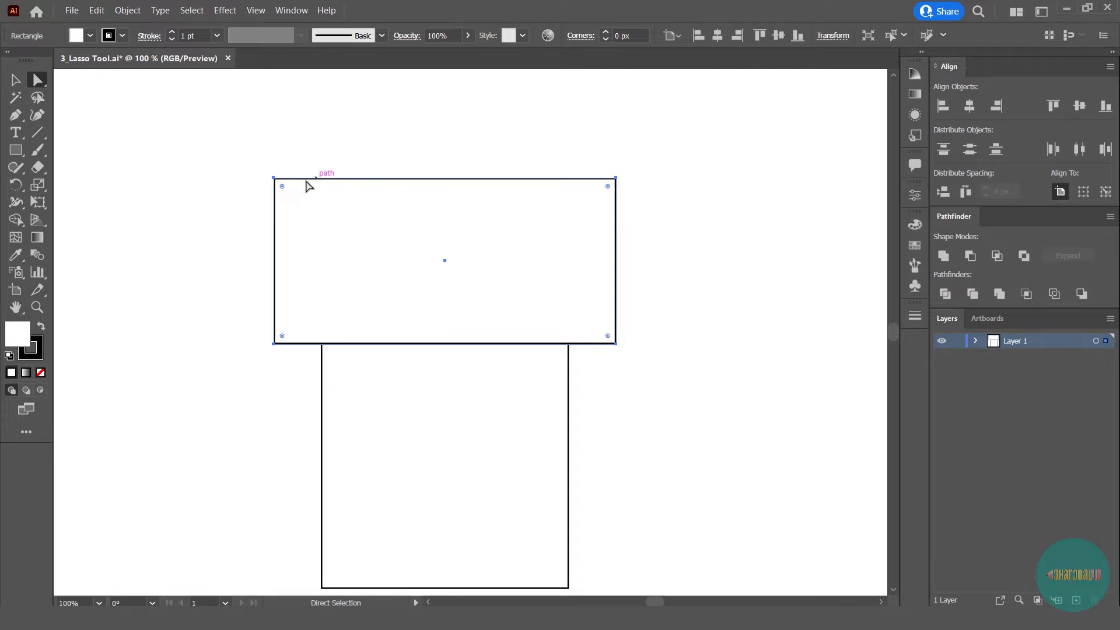
- Turn the upper rectangle into a triangular roof by moving both of its top corners to the middle
{"action": "left_click_drag", "start_coordinate": [222, 132], "coordinate": [478, 257]}
{"action": "left_click_drag", "start_coordinate": [275, 181], "coordinate": [445, 193]}
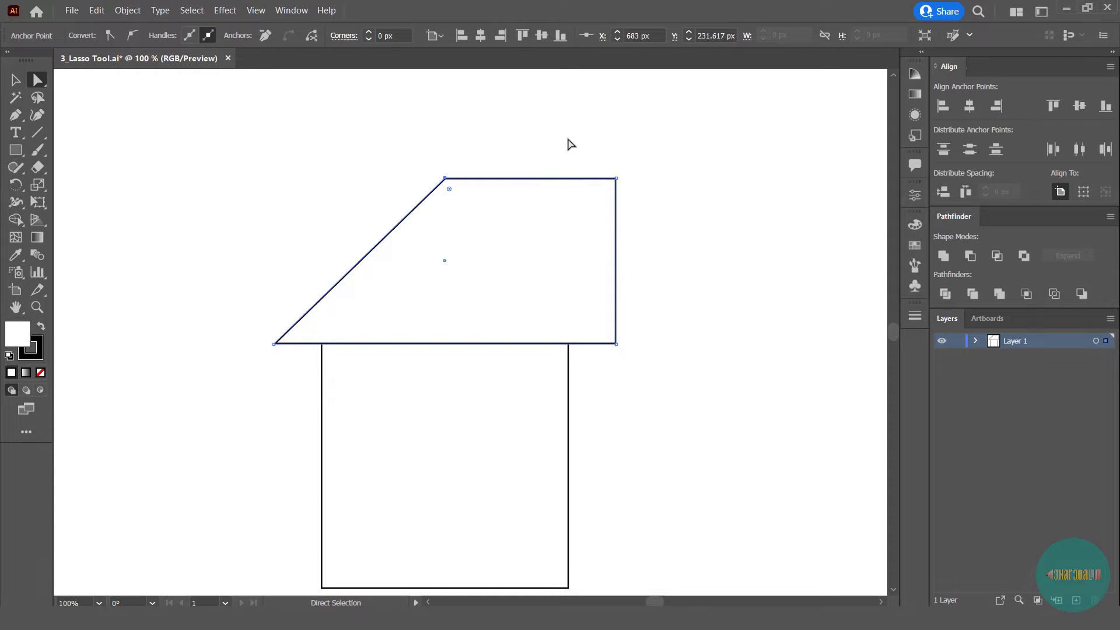
{"action": "left_click_drag", "start_coordinate": [589, 187], "coordinate": [445, 180]}
{"action": "left_click", "coordinate": [452, 257]}
{"action": "scroll", "coordinate": [458, 265], "scroll_direction": "down", "scroll_amount": 1}
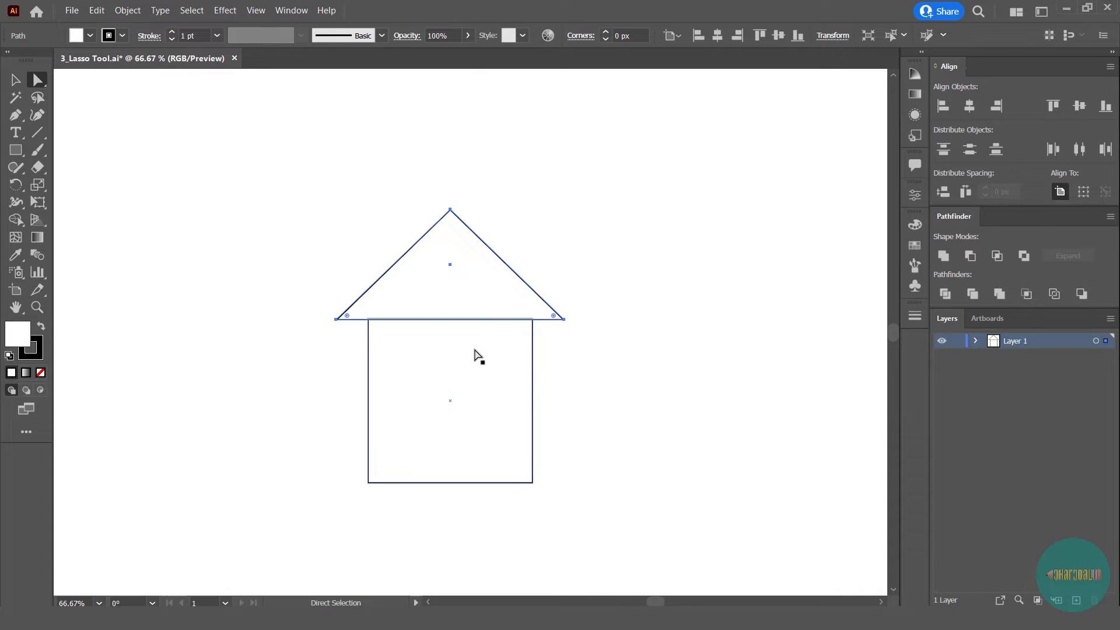
- Enlarge the triangular roof evenly about its centre and move it up so its base sits on the square walls
{"action": "key", "text": "v"}
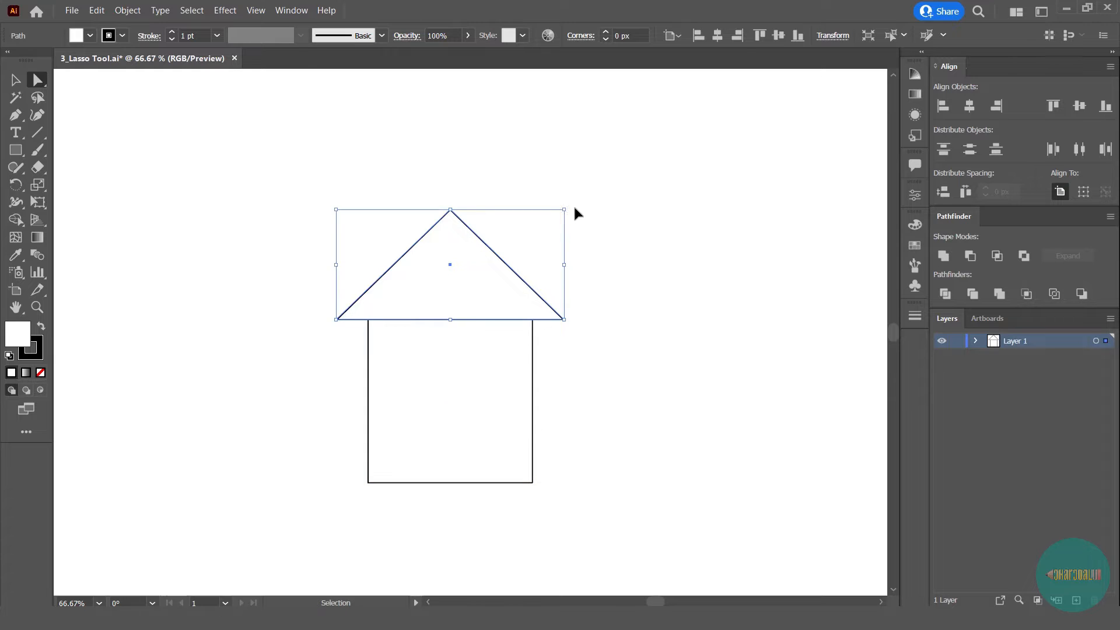
{"action": "left_click_drag", "start_coordinate": [566, 208], "coordinate": [607, 188]}
{"action": "left_click_drag", "start_coordinate": [463, 310], "coordinate": [463, 290]}
{"action": "mouse_move", "coordinate": [350, 357]}
{"action": "left_mouse_down"}
{"action": "mouse_move", "coordinate": [362, 316]}
{"action": "mouse_move", "coordinate": [360, 371]}
{"action": "left_mouse_up"}
{"action": "left_click", "coordinate": [580, 366]}
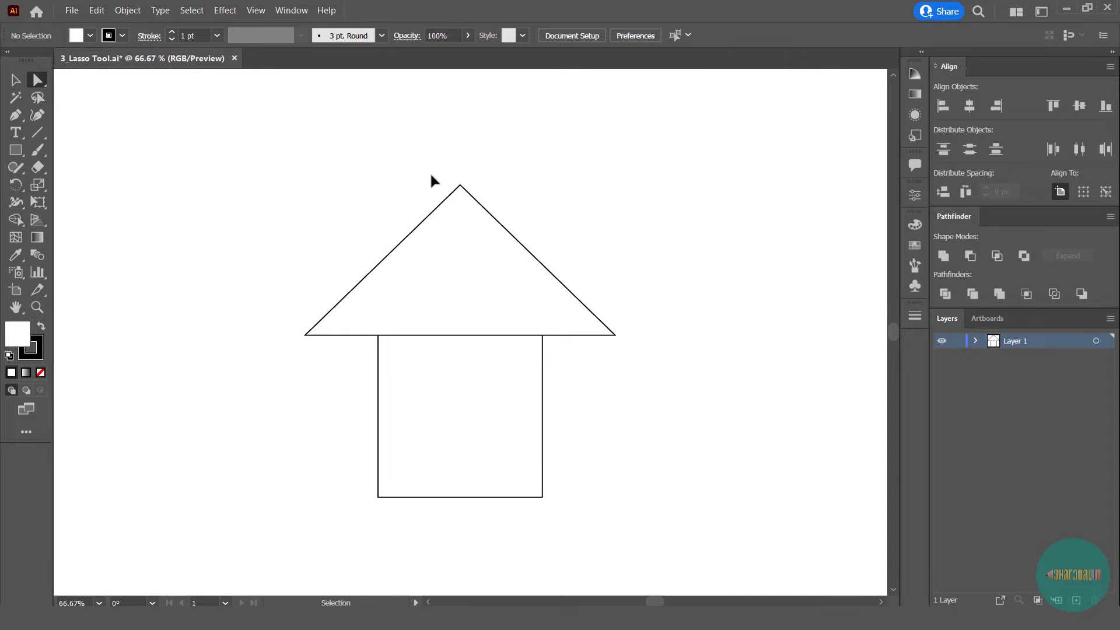
- Set the stroke weight of the roof and the square walls to 9 pt
{"action": "left_click_drag", "start_coordinate": [436, 197], "coordinate": [412, 223]}
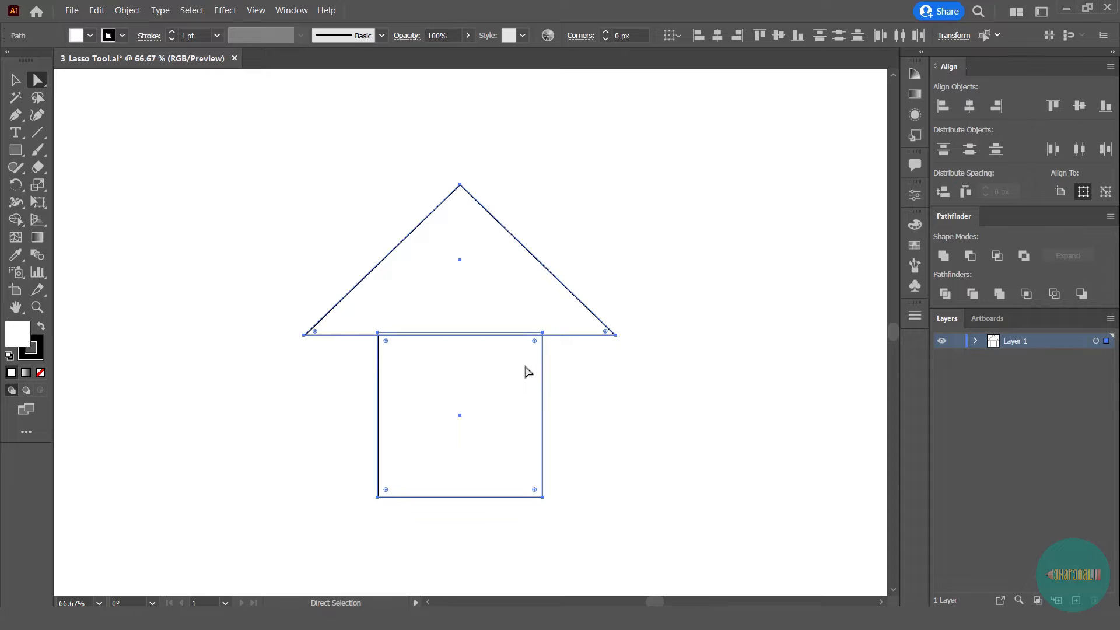
{"action": "left_click_drag", "start_coordinate": [515, 410], "coordinate": [515, 385]}
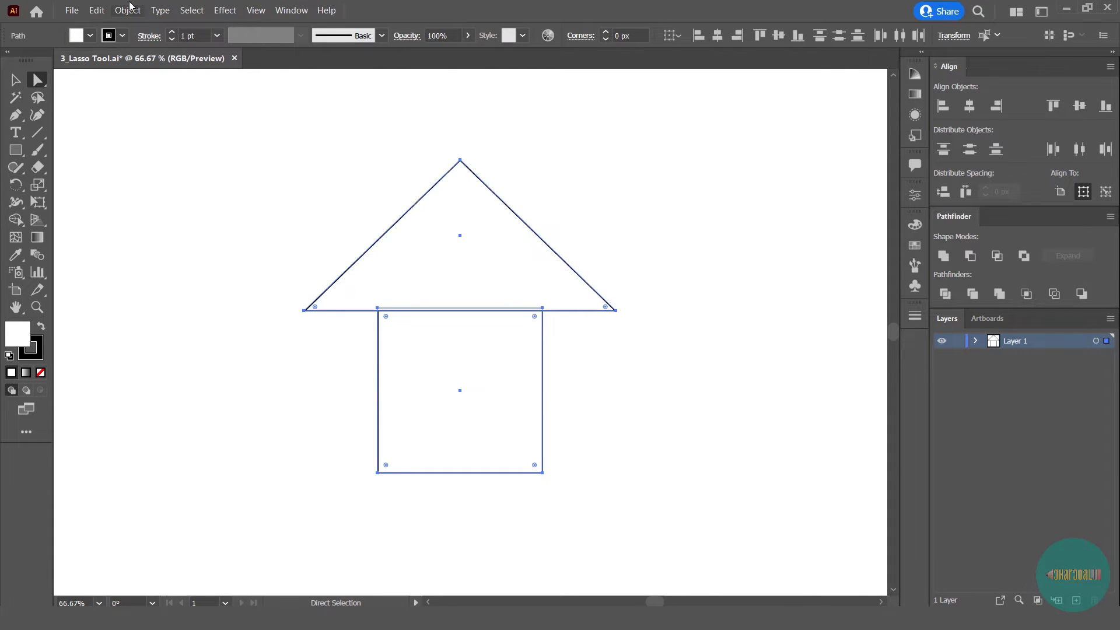
{"action": "left_click", "coordinate": [195, 35]}
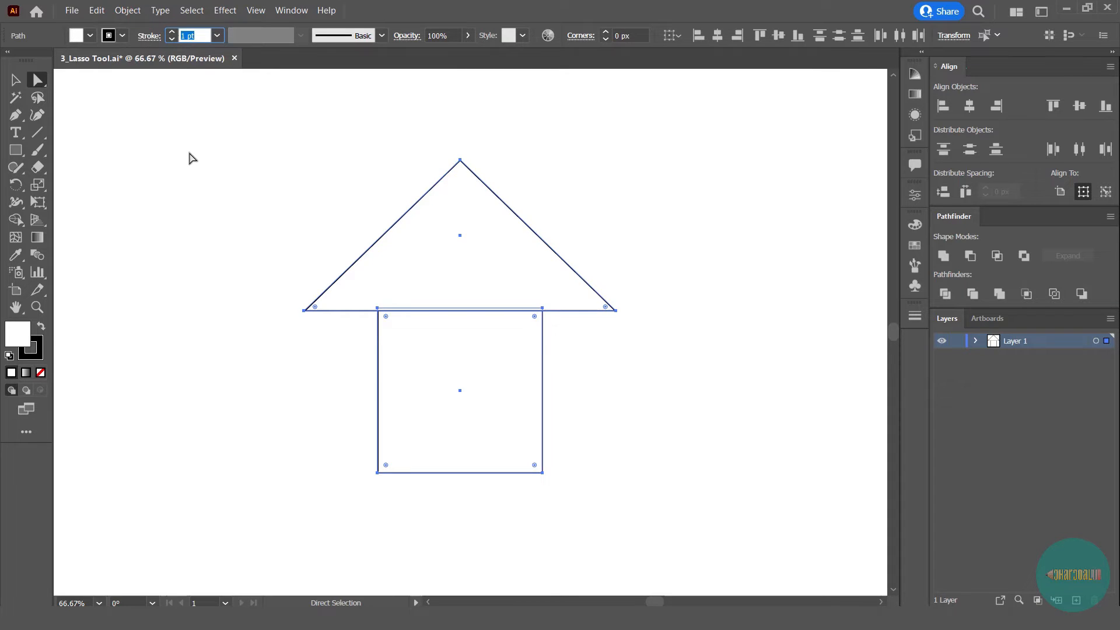
{"action": "type", "text": "9"}
{"action": "left_click", "coordinate": [583, 202]}
{"action": "scroll", "coordinate": [572, 198], "scroll_direction": "down", "scroll_amount": 1}
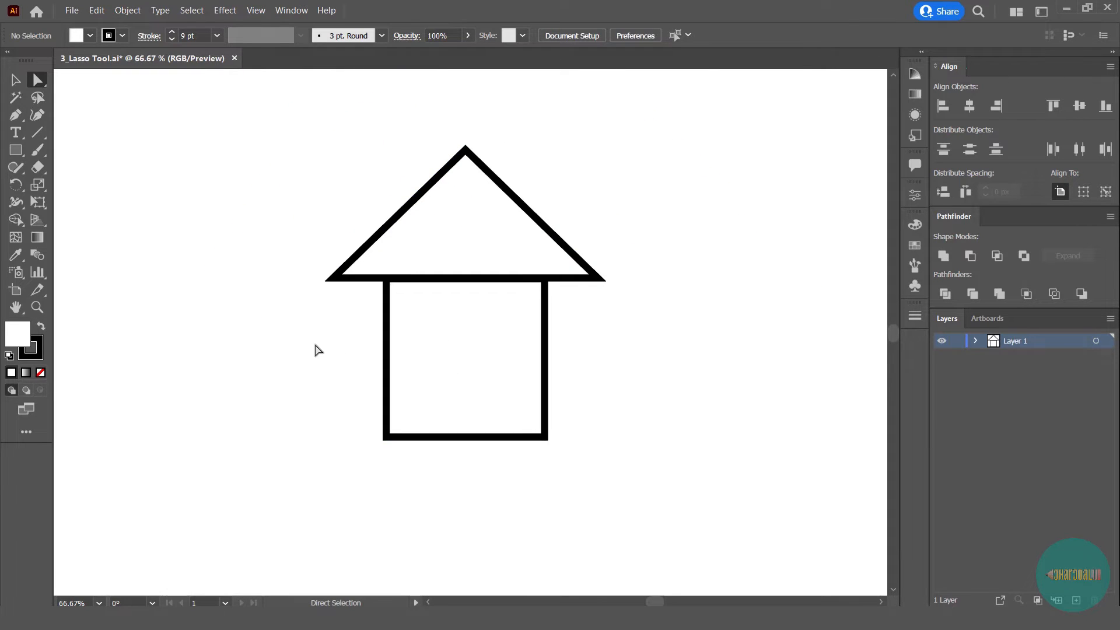
- Draw an upright door rectangle inside the walls and align its base with the bottom edge of the house
{"action": "left_click", "coordinate": [15, 150]}
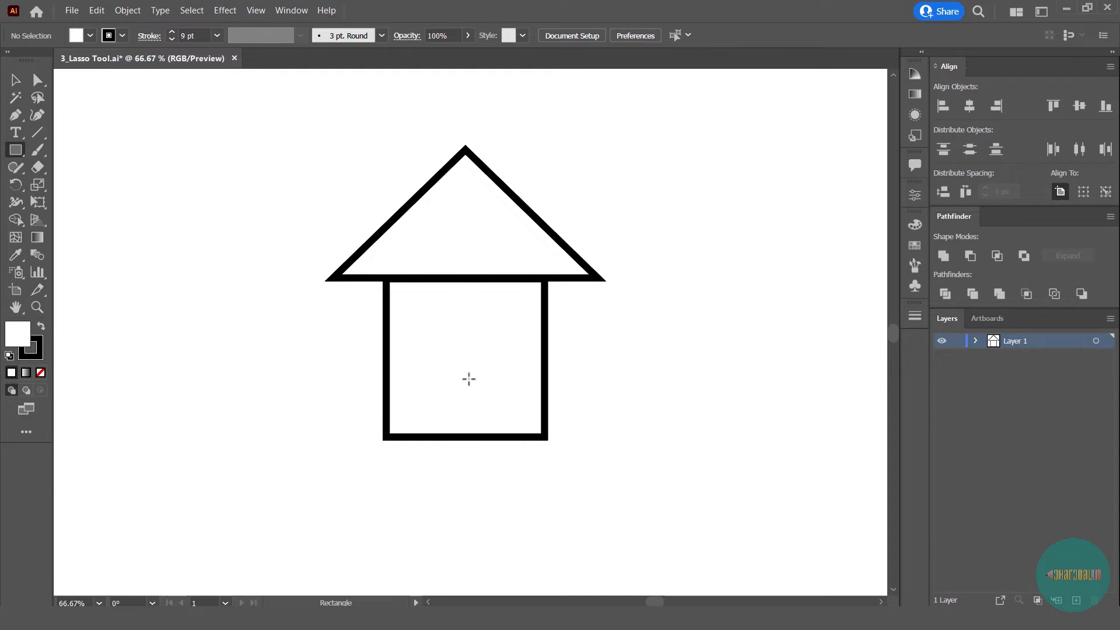
{"action": "mouse_move", "coordinate": [465, 379]}
{"action": "left_mouse_down"}
{"action": "mouse_move", "coordinate": [446, 368]}
{"action": "mouse_move", "coordinate": [437, 336]}
{"action": "left_mouse_up"}
{"action": "scroll", "coordinate": [462, 379], "scroll_direction": "up", "scroll_amount": 3}
{"action": "key", "text": "a"}
{"action": "left_click_drag", "start_coordinate": [468, 410], "coordinate": [465, 452]}
{"action": "scroll", "coordinate": [465, 452], "scroll_direction": "down", "scroll_amount": 3}
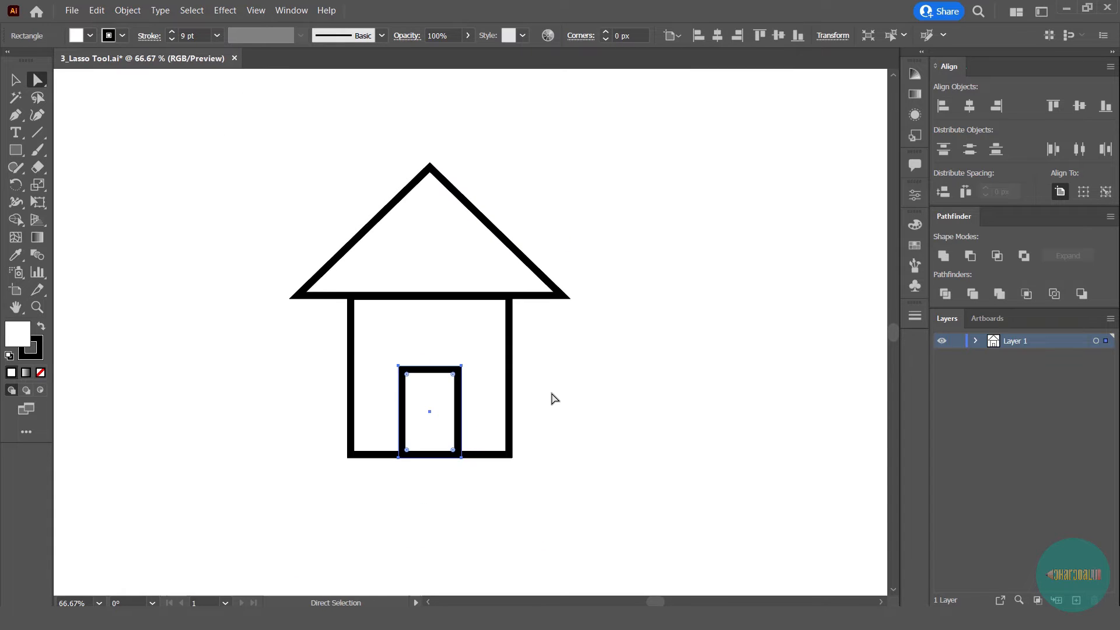
{"action": "left_click", "coordinate": [578, 405]}
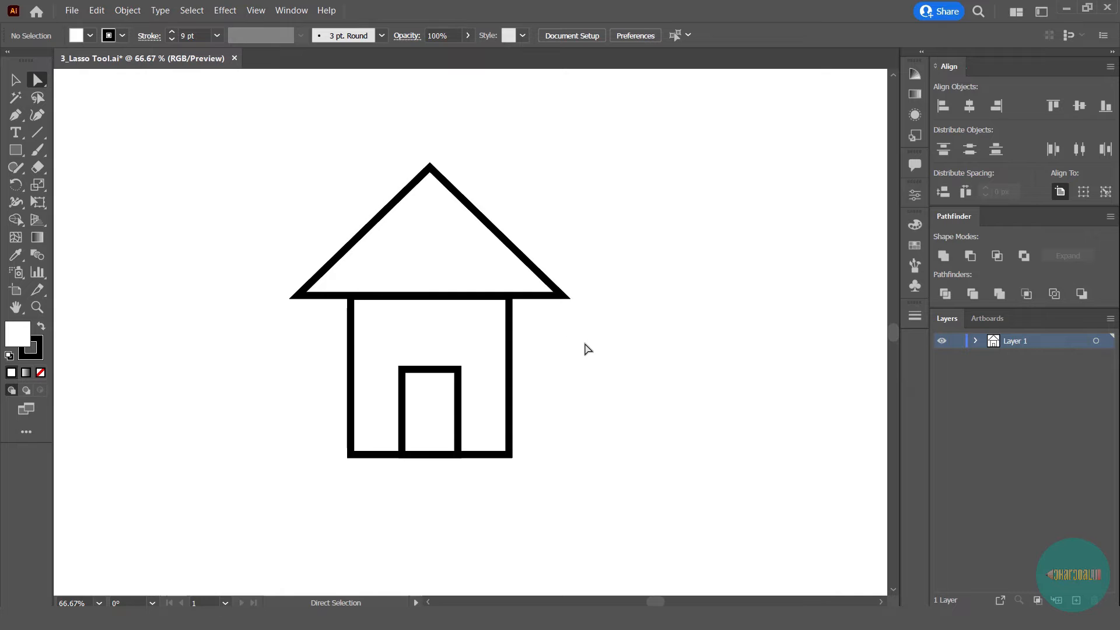
- Group the roof, walls and door, and place a copy of the house to the right of the original
{"action": "left_click_drag", "start_coordinate": [584, 343], "coordinate": [613, 352]}
{"action": "scroll", "coordinate": [615, 351], "scroll_direction": "down", "scroll_amount": 1}
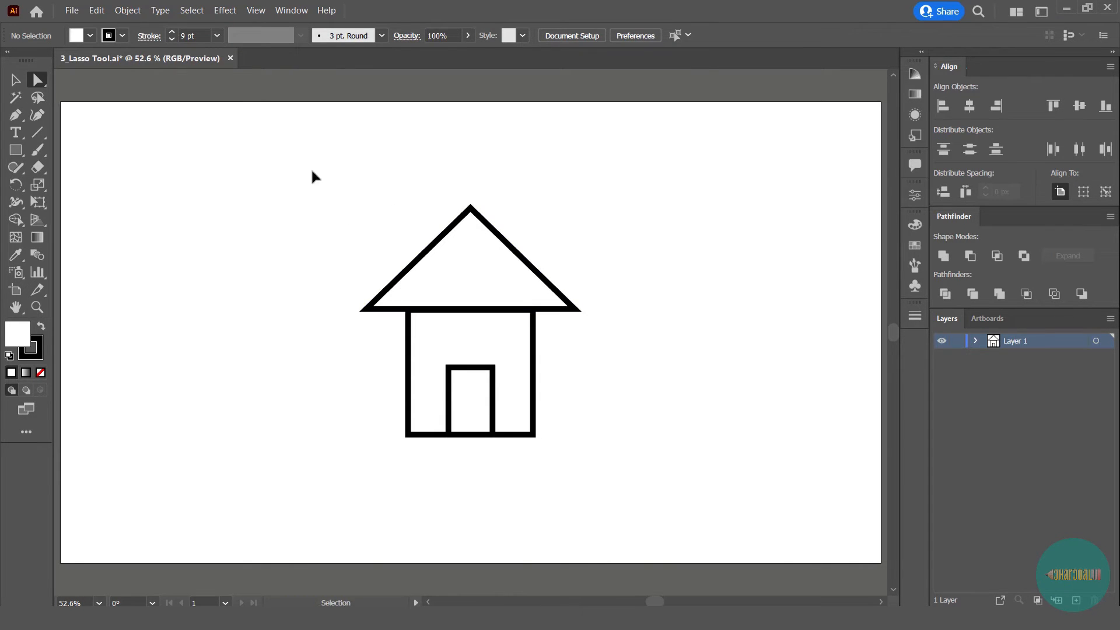
{"action": "left_click_drag", "start_coordinate": [310, 167], "coordinate": [633, 478]}
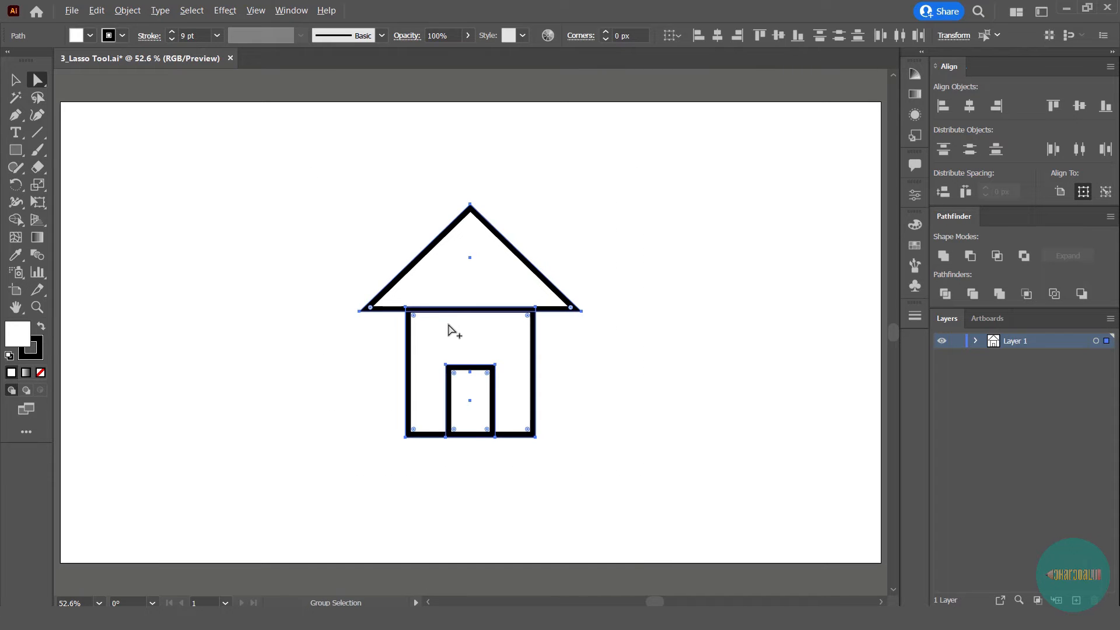
{"action": "key", "text": "ctrl+g"}
{"action": "left_click_drag", "start_coordinate": [448, 324], "coordinate": [738, 353]}
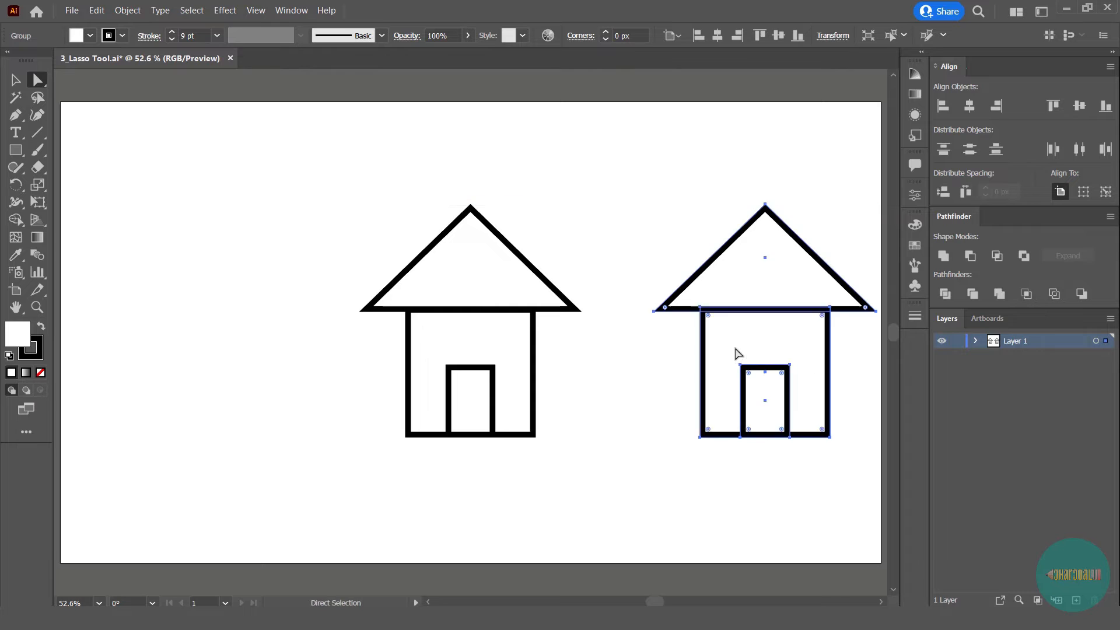
- Ungroup the original house on the left and deselect its shapes
{"action": "left_click_drag", "start_coordinate": [290, 175], "coordinate": [553, 472]}
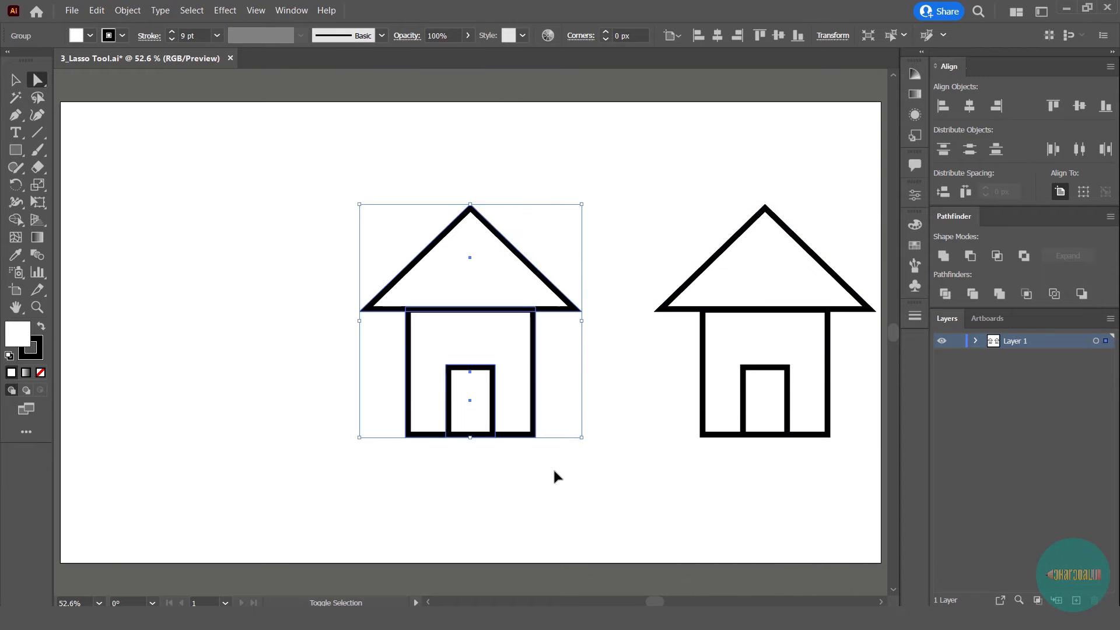
{"action": "key", "text": "ctrl+shift+g"}
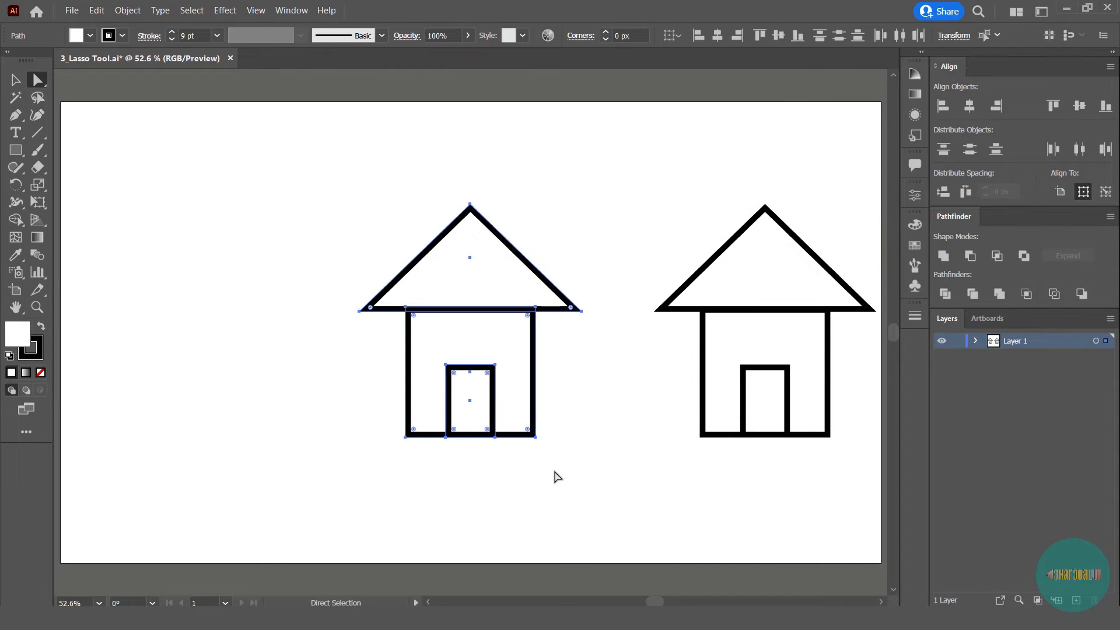
{"action": "left_click", "coordinate": [570, 460]}
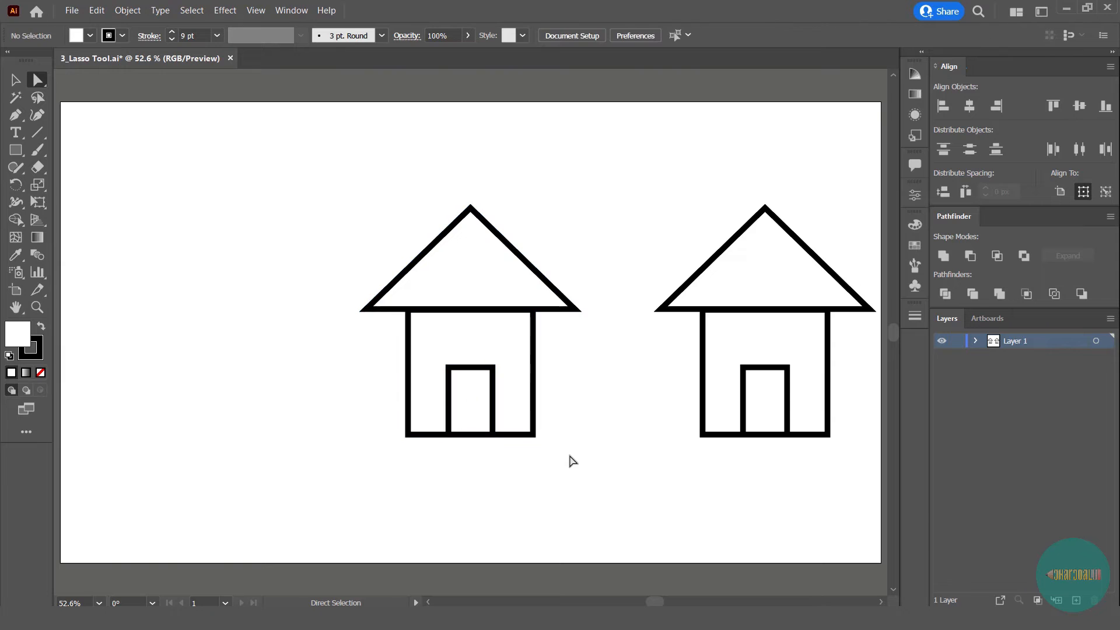
- Use the Lasso tool to select the left corner and apex anchor points of the left house's roof
{"action": "left_click", "coordinate": [42, 100]}
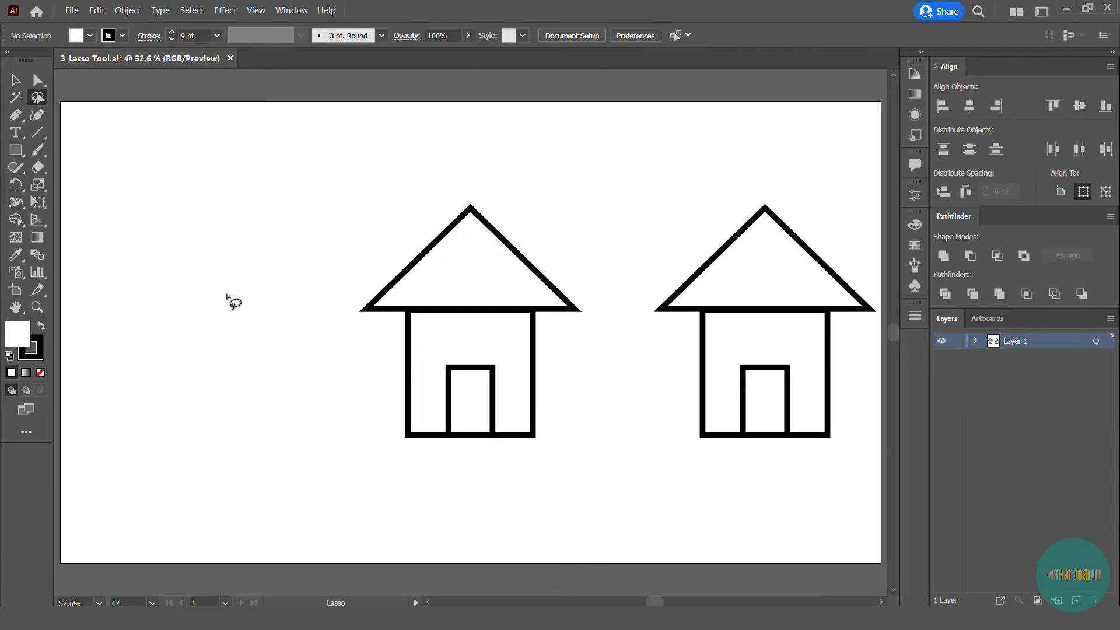
{"action": "mouse_move", "coordinate": [260, 199]}
{"action": "left_mouse_down"}
{"action": "mouse_move", "coordinate": [241, 196]}
{"action": "mouse_move", "coordinate": [205, 225]}
{"action": "mouse_move", "coordinate": [184, 318]}
{"action": "mouse_move", "coordinate": [239, 361]}
{"action": "mouse_move", "coordinate": [281, 349]}
{"action": "mouse_move", "coordinate": [316, 257]}
{"action": "mouse_move", "coordinate": [286, 208]}
{"action": "mouse_move", "coordinate": [261, 199]}
{"action": "left_mouse_up"}
{"action": "key", "text": "space"}
{"action": "mouse_move", "coordinate": [291, 274]}
{"action": "left_mouse_down"}
{"action": "mouse_move", "coordinate": [308, 311]}
{"action": "mouse_move", "coordinate": [323, 335]}
{"action": "mouse_move", "coordinate": [349, 342]}
{"action": "mouse_move", "coordinate": [364, 255]}
{"action": "mouse_move", "coordinate": [370, 265]}
{"action": "mouse_move", "coordinate": [345, 245]}
{"action": "mouse_move", "coordinate": [314, 267]}
{"action": "left_mouse_up"}
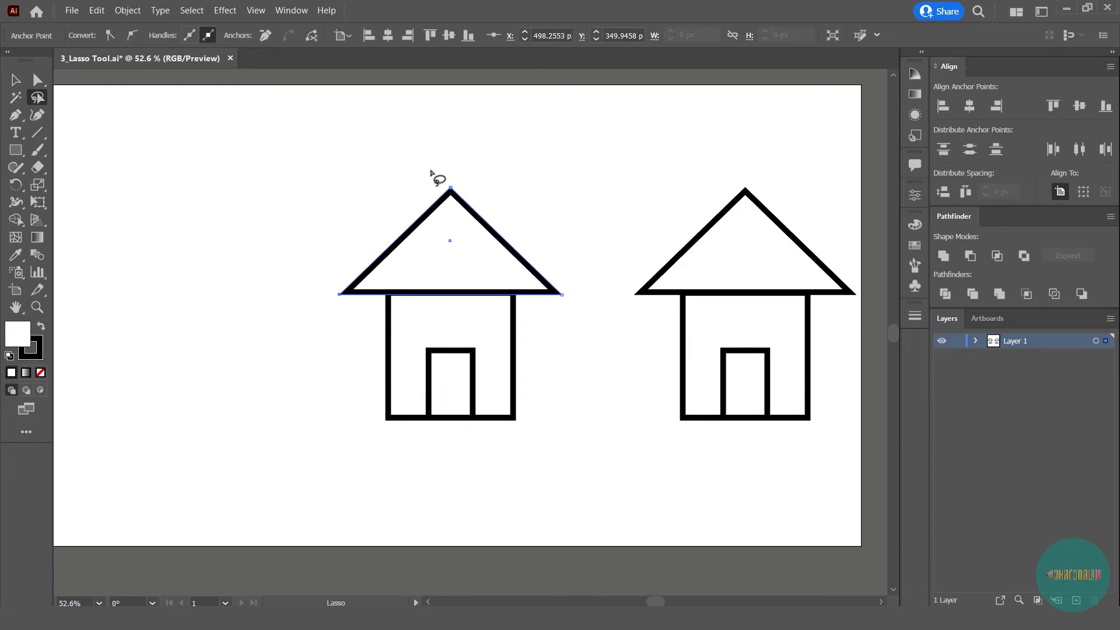
{"action": "mouse_move", "coordinate": [423, 156]}
{"action": "left_mouse_down"}
{"action": "mouse_move", "coordinate": [474, 170]}
{"action": "mouse_move", "coordinate": [481, 207]}
{"action": "mouse_move", "coordinate": [341, 310]}
{"action": "mouse_move", "coordinate": [310, 300]}
{"action": "mouse_move", "coordinate": [306, 252]}
{"action": "mouse_move", "coordinate": [320, 217]}
{"action": "mouse_move", "coordinate": [382, 171]}
{"action": "mouse_move", "coordinate": [434, 159]}
{"action": "left_mouse_up"}
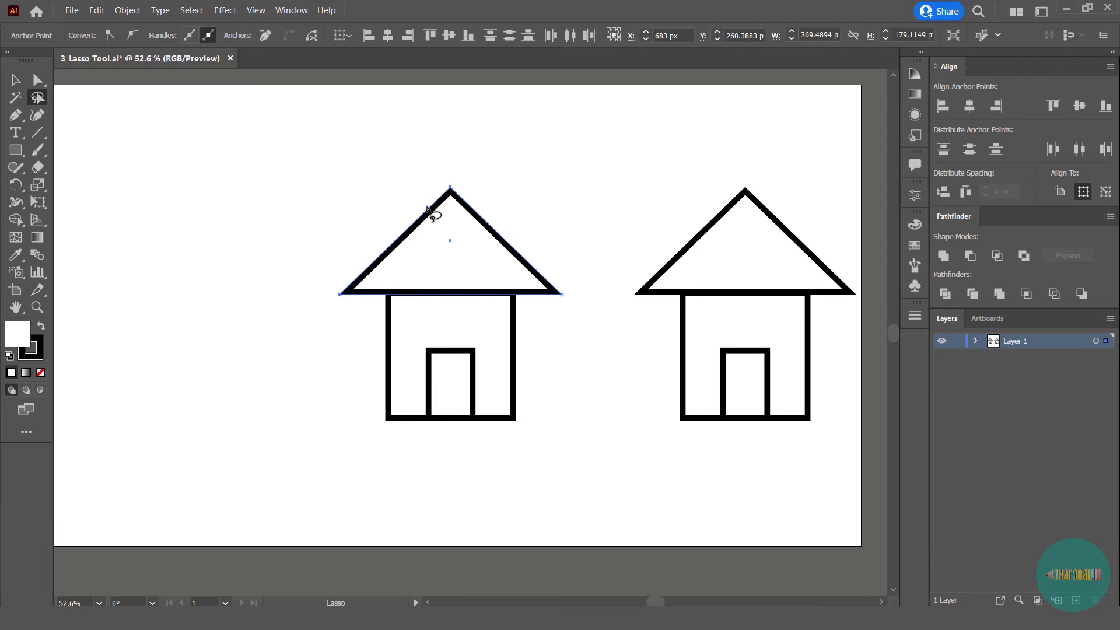
- Try shifting the selected left edge of the roof slightly with Direct Selection, and undo the move
{"action": "key", "text": "a"}
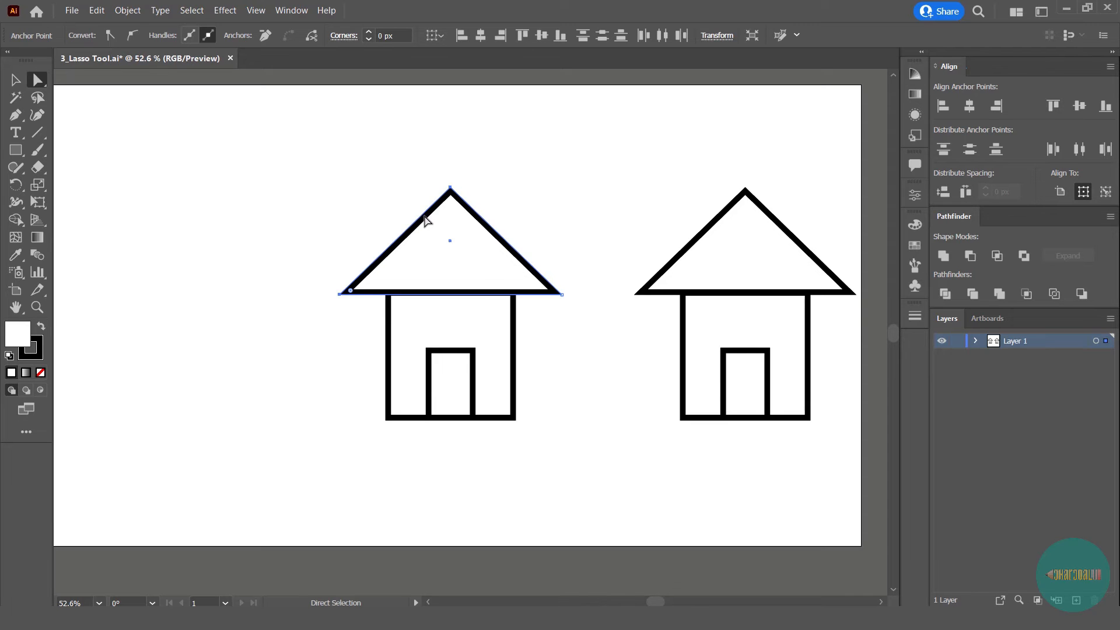
{"action": "mouse_move", "coordinate": [425, 216]}
{"action": "left_mouse_down"}
{"action": "mouse_move", "coordinate": [393, 190]}
{"action": "mouse_move", "coordinate": [407, 189]}
{"action": "mouse_move", "coordinate": [417, 206]}
{"action": "left_mouse_up"}
{"action": "key", "text": "ctrl+z"}
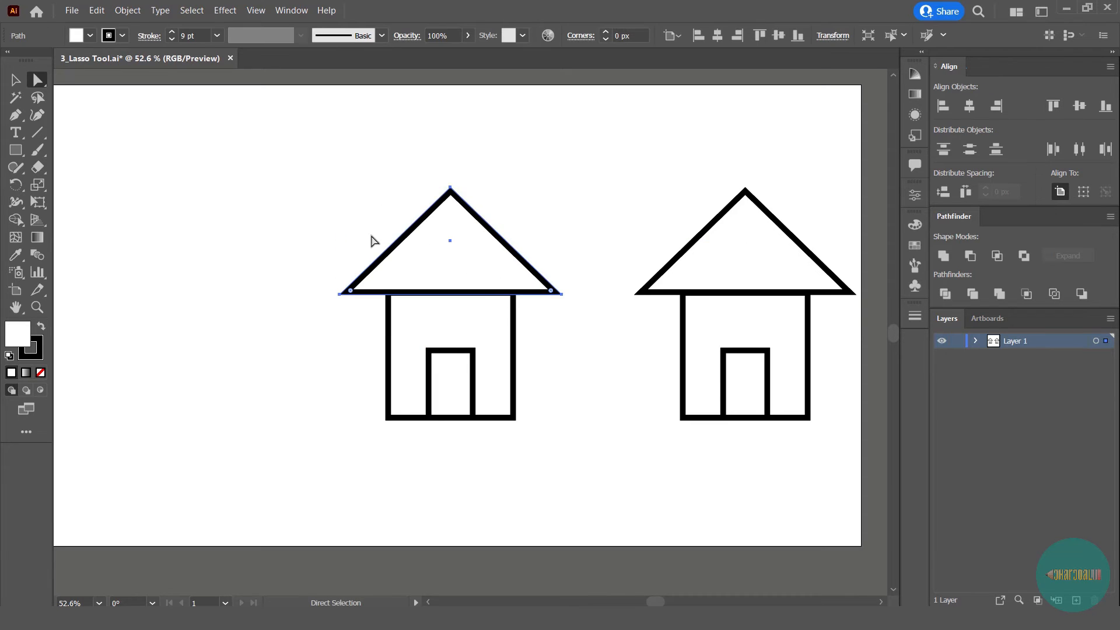
- Lasso the bottom-right anchor points of the left house's walls and door, try moving them down and left, and undo it
{"action": "key", "text": "q"}
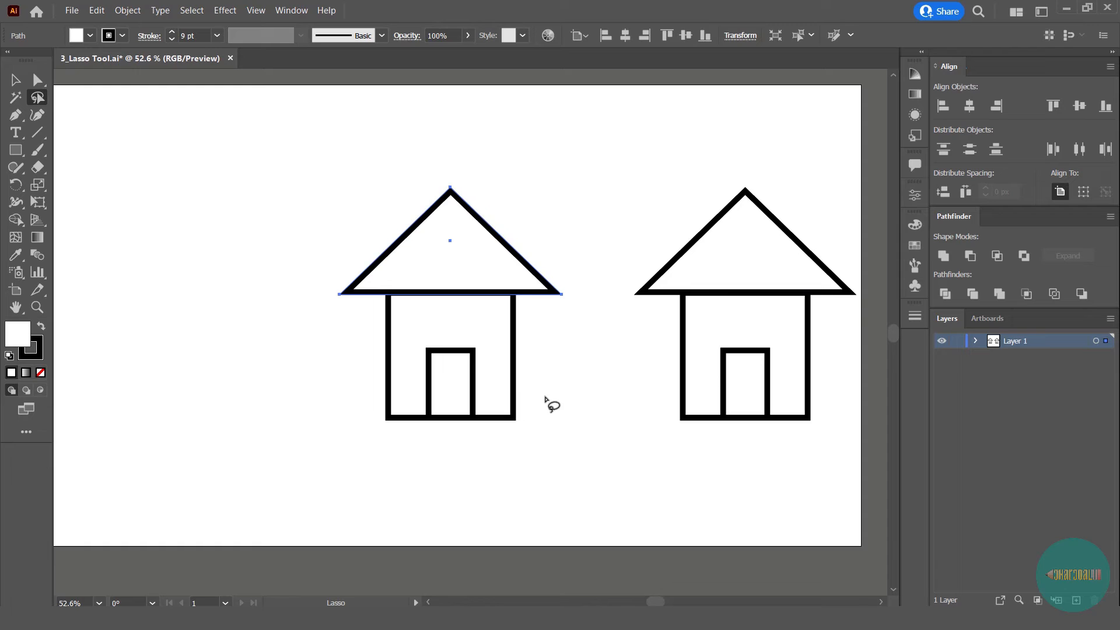
{"action": "mouse_move", "coordinate": [544, 397]}
{"action": "left_mouse_down"}
{"action": "mouse_move", "coordinate": [481, 379]}
{"action": "mouse_move", "coordinate": [468, 388]}
{"action": "mouse_move", "coordinate": [448, 424]}
{"action": "mouse_move", "coordinate": [466, 460]}
{"action": "mouse_move", "coordinate": [505, 476]}
{"action": "mouse_move", "coordinate": [541, 435]}
{"action": "mouse_move", "coordinate": [535, 388]}
{"action": "left_mouse_up"}
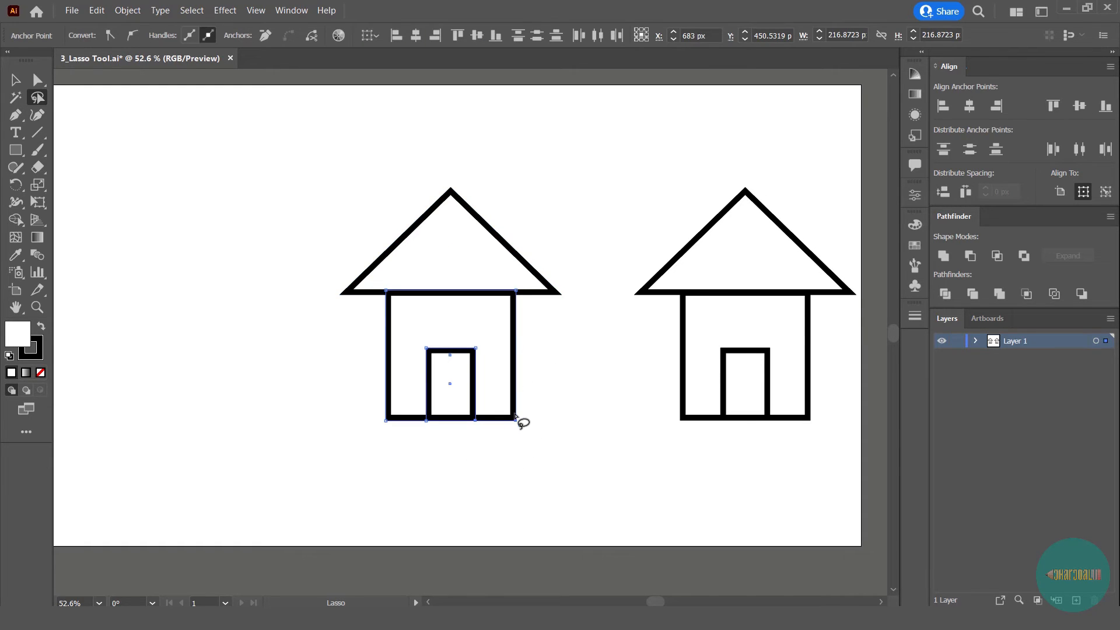
{"action": "key", "text": "a"}
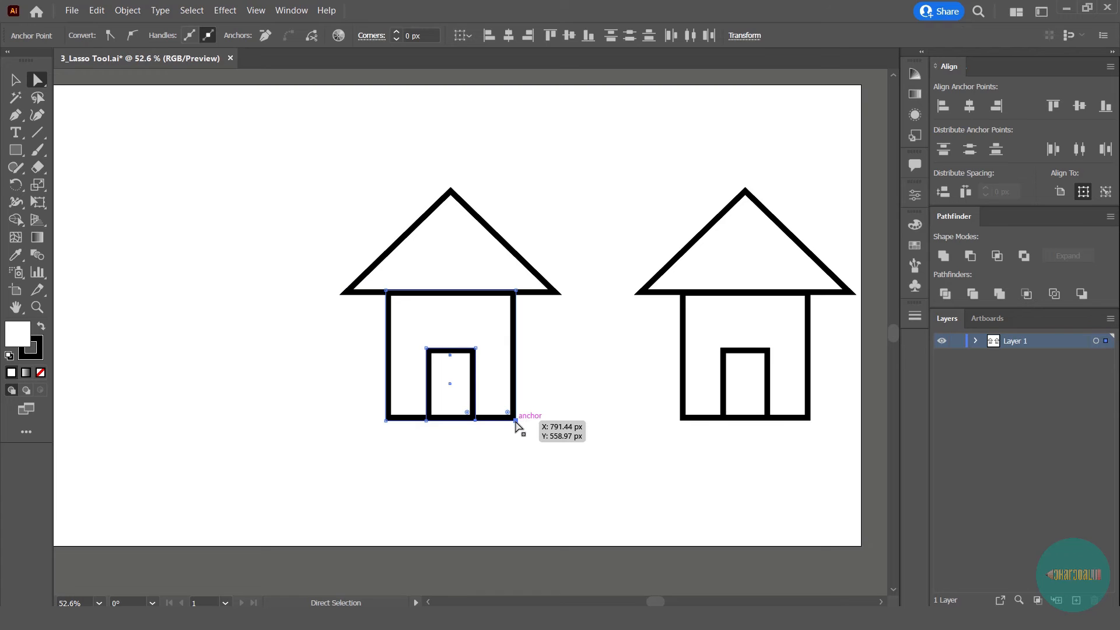
{"action": "left_click_drag", "start_coordinate": [515, 421], "coordinate": [485, 448]}
{"action": "key", "text": "ctrl+z"}
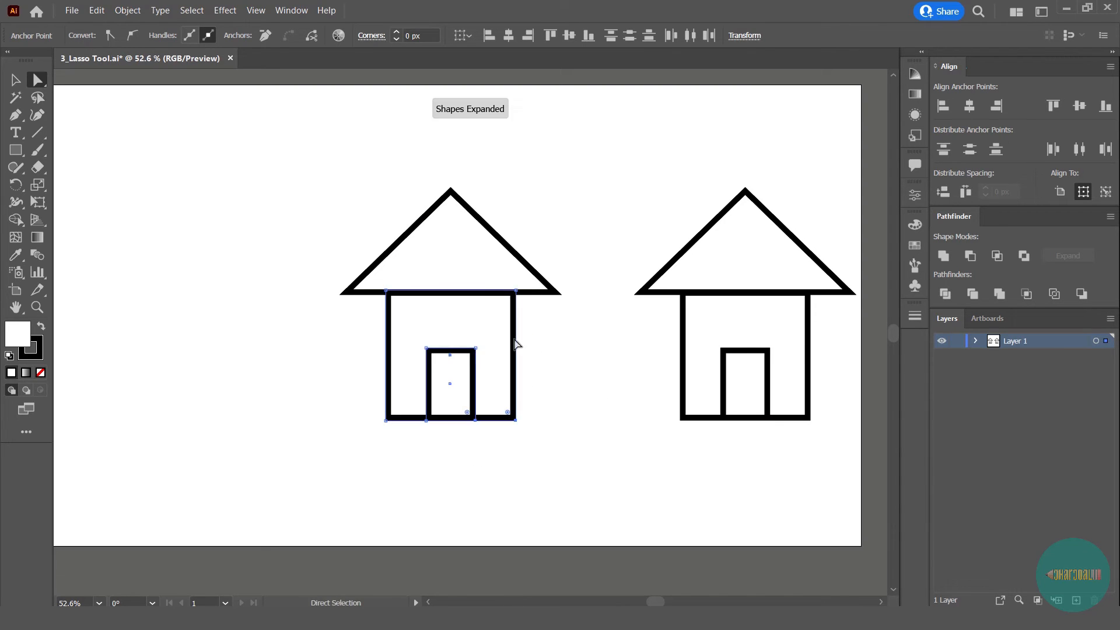
{"action": "left_click", "coordinate": [540, 345]}
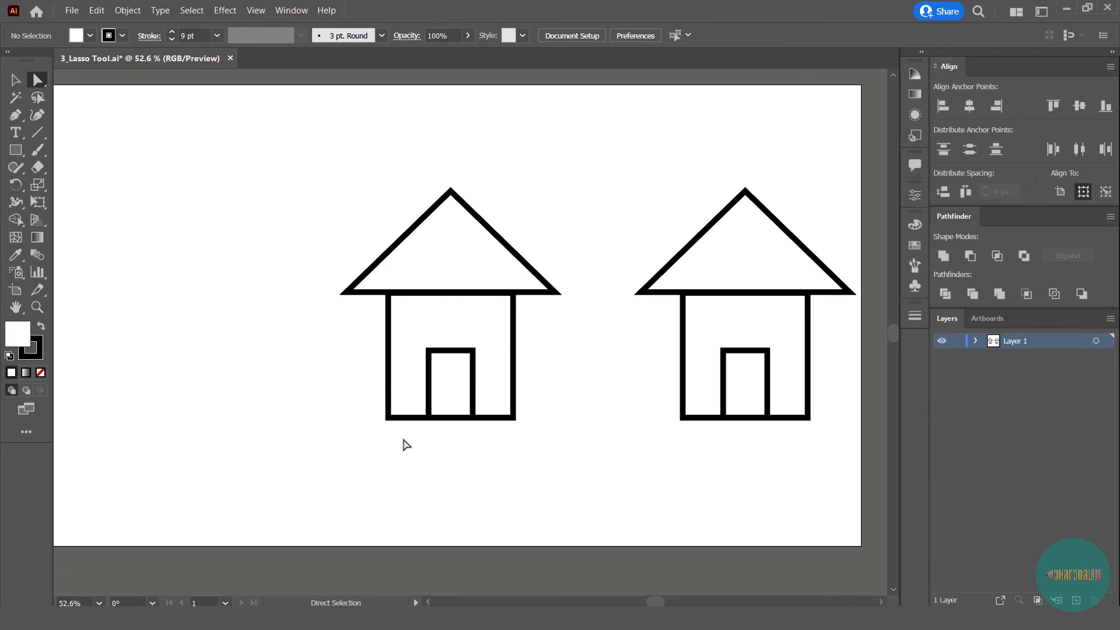
{"action": "left_click", "coordinate": [457, 344]}
{"action": "left_click", "coordinate": [457, 401]}
{"action": "left_click", "coordinate": [187, 252]}
- Try moving the left house's wall rectangle slightly down and right with Direct Selection, undo the move, and clear the selection
{"action": "left_click", "coordinate": [39, 100]}
{"action": "key", "text": "ctrl+equal"}
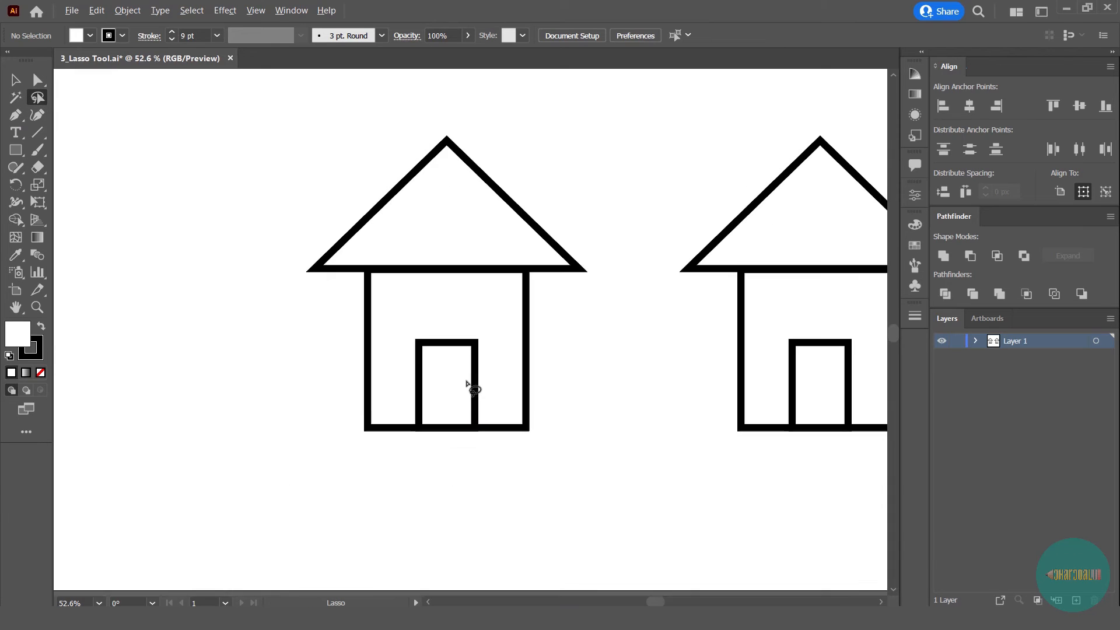
{"action": "key", "text": "a"}
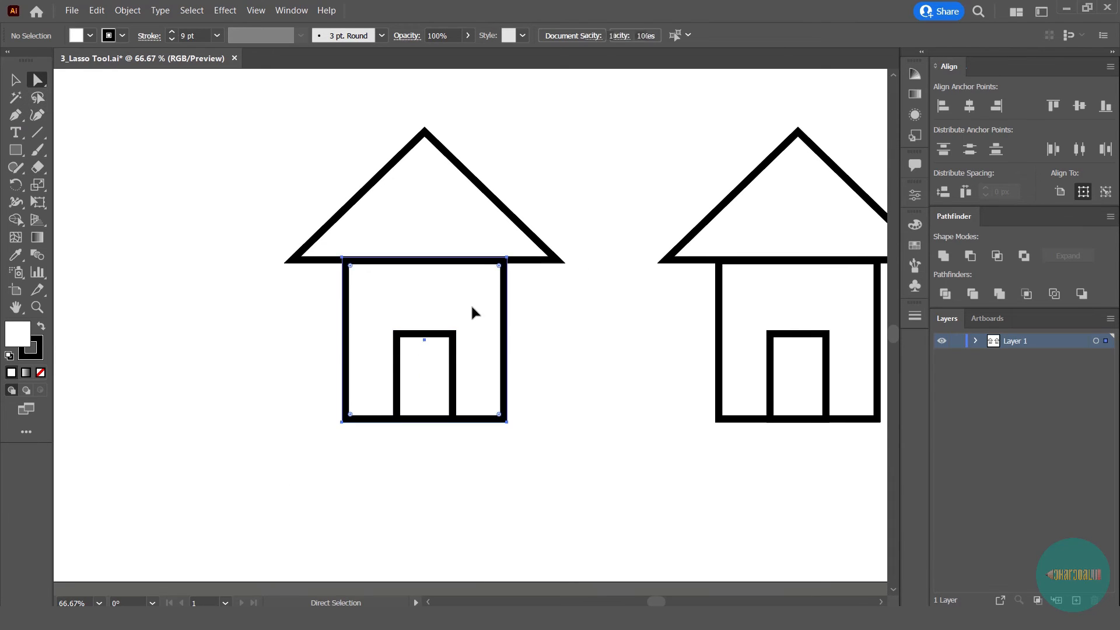
{"action": "left_click", "coordinate": [477, 283]}
{"action": "left_click_drag", "start_coordinate": [453, 296], "coordinate": [469, 314]}
{"action": "key", "text": "ctrl+z"}
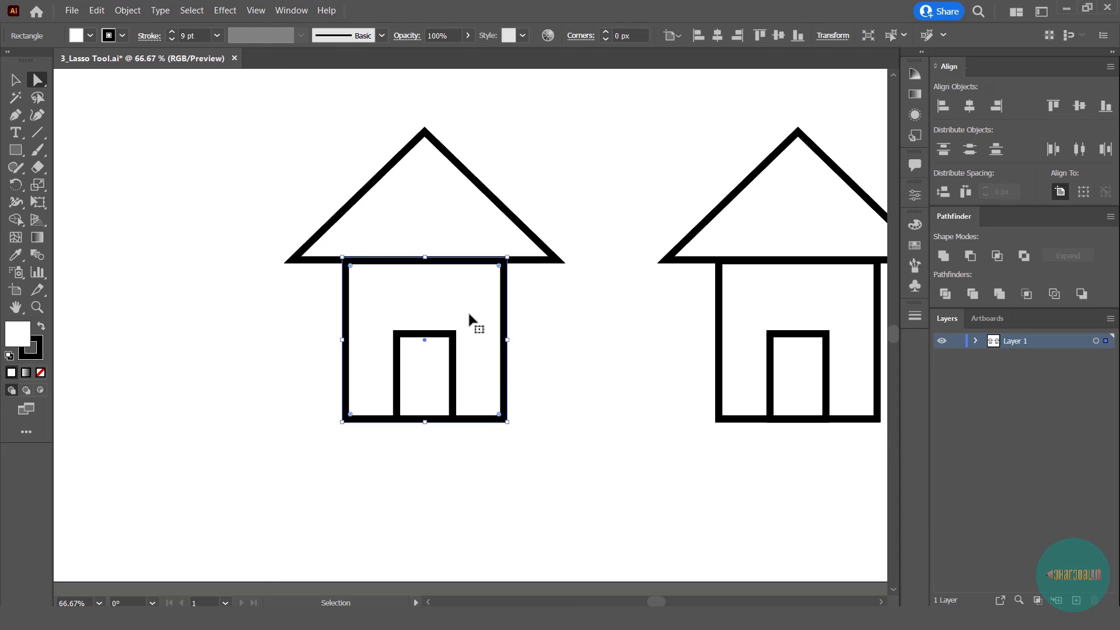
{"action": "key", "text": "ctrl+shift+a"}
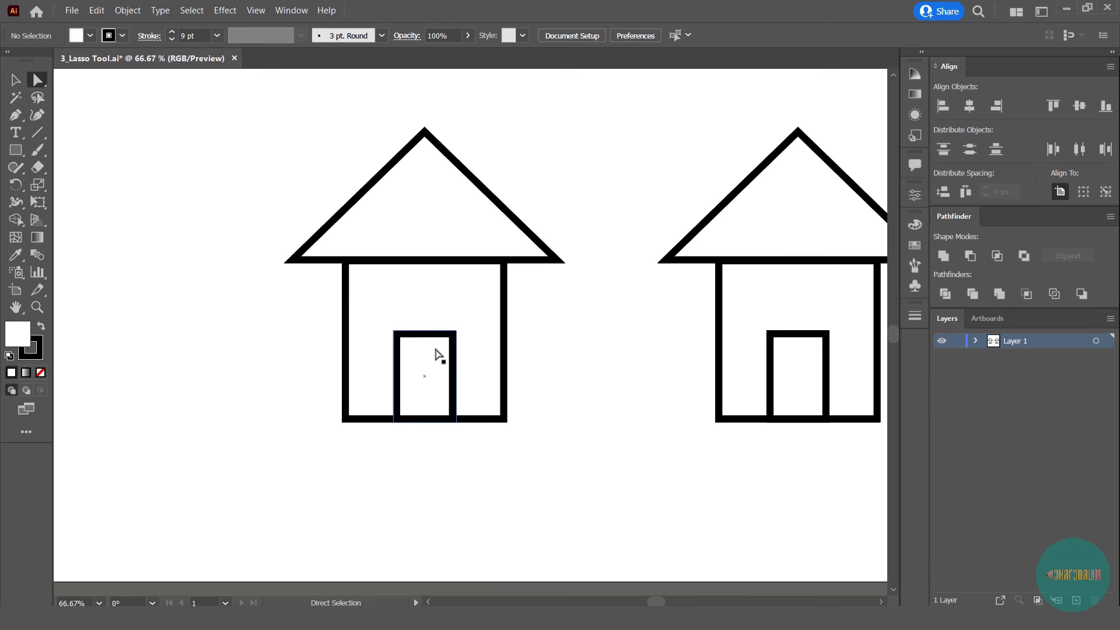
- Select the left house's door with Direct Selection, and deselect it
{"action": "left_click_drag", "start_coordinate": [380, 317], "coordinate": [486, 454]}
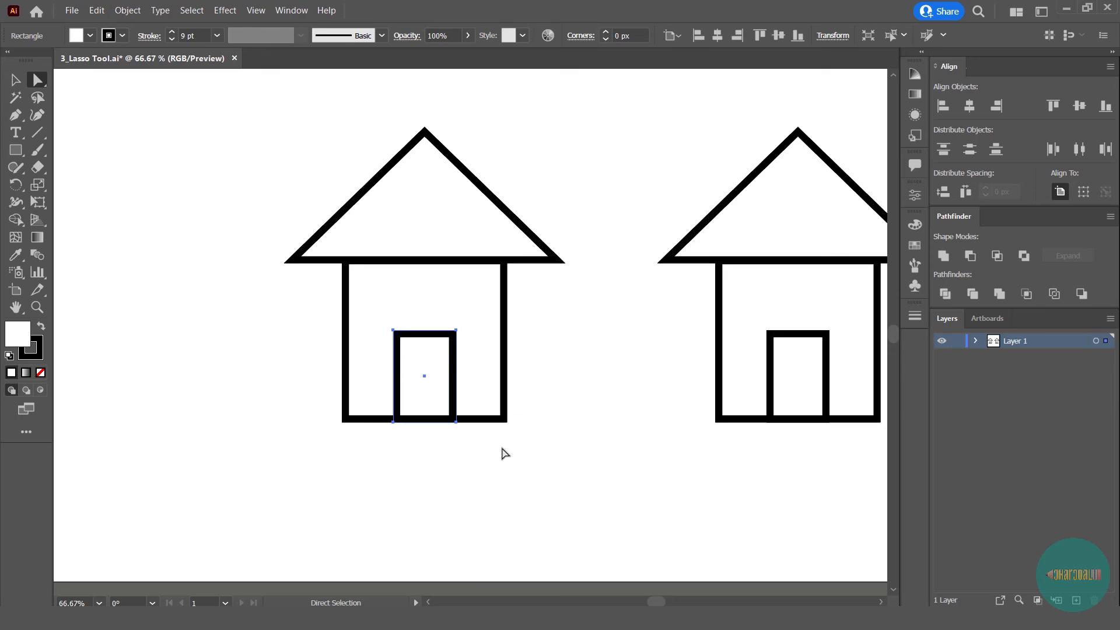
{"action": "left_click", "coordinate": [505, 453]}
- Lasso the top corner anchor points of the left house's door, try moving them upward with Direct Selection, and undo it
{"action": "left_click", "coordinate": [41, 94]}
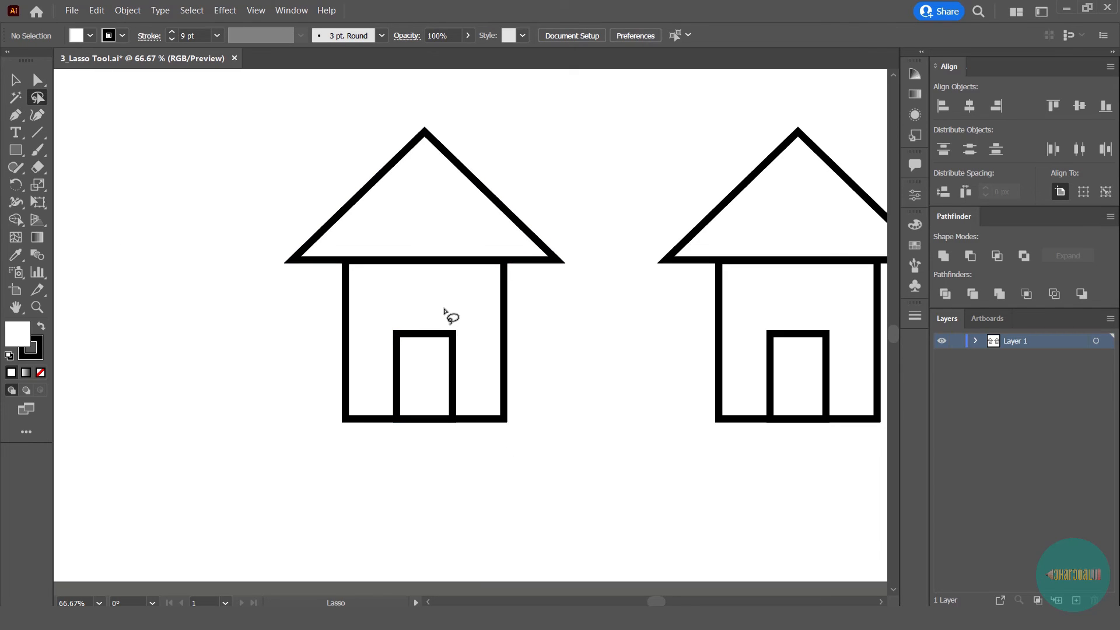
{"action": "mouse_move", "coordinate": [431, 304]}
{"action": "left_mouse_down"}
{"action": "mouse_move", "coordinate": [383, 315]}
{"action": "mouse_move", "coordinate": [383, 357]}
{"action": "mouse_move", "coordinate": [420, 390]}
{"action": "mouse_move", "coordinate": [471, 386]}
{"action": "mouse_move", "coordinate": [470, 349]}
{"action": "mouse_move", "coordinate": [419, 307]}
{"action": "mouse_move", "coordinate": [400, 308]}
{"action": "left_mouse_up"}
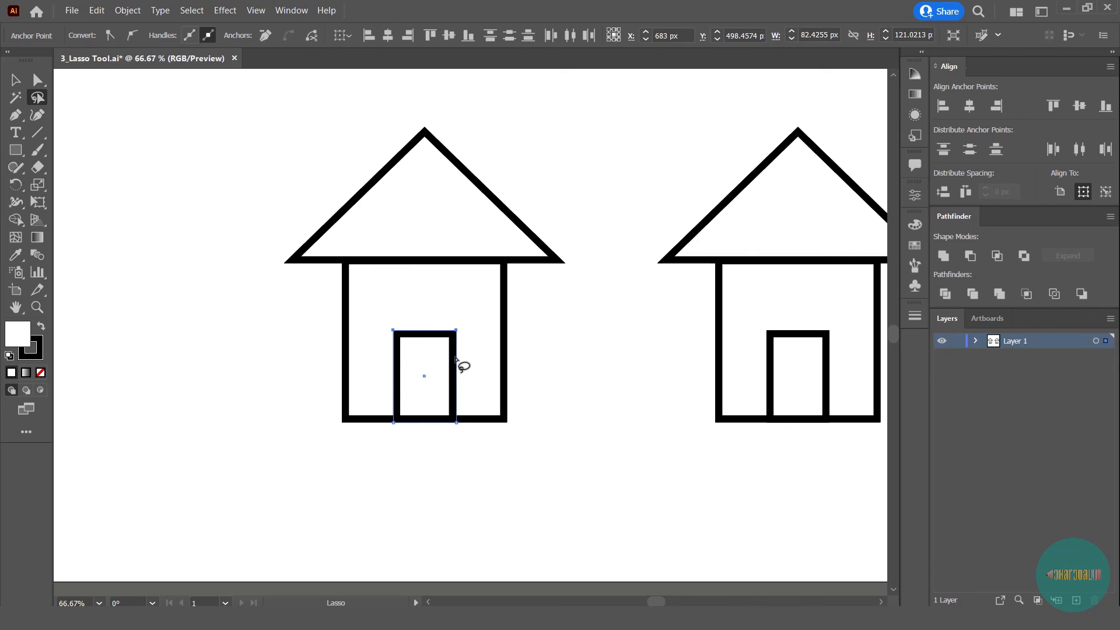
{"action": "key", "text": "a"}
{"action": "mouse_move", "coordinate": [457, 332]}
{"action": "left_mouse_down"}
{"action": "mouse_move", "coordinate": [502, 309]}
{"action": "mouse_move", "coordinate": [433, 313]}
{"action": "mouse_move", "coordinate": [470, 322]}
{"action": "mouse_move", "coordinate": [446, 309]}
{"action": "mouse_move", "coordinate": [470, 313]}
{"action": "mouse_move", "coordinate": [469, 301]}
{"action": "mouse_move", "coordinate": [474, 310]}
{"action": "mouse_move", "coordinate": [433, 321]}
{"action": "mouse_move", "coordinate": [455, 313]}
{"action": "left_mouse_up"}
{"action": "key", "text": "ctrl+z"}
{"action": "key", "text": "ctrl+z"}
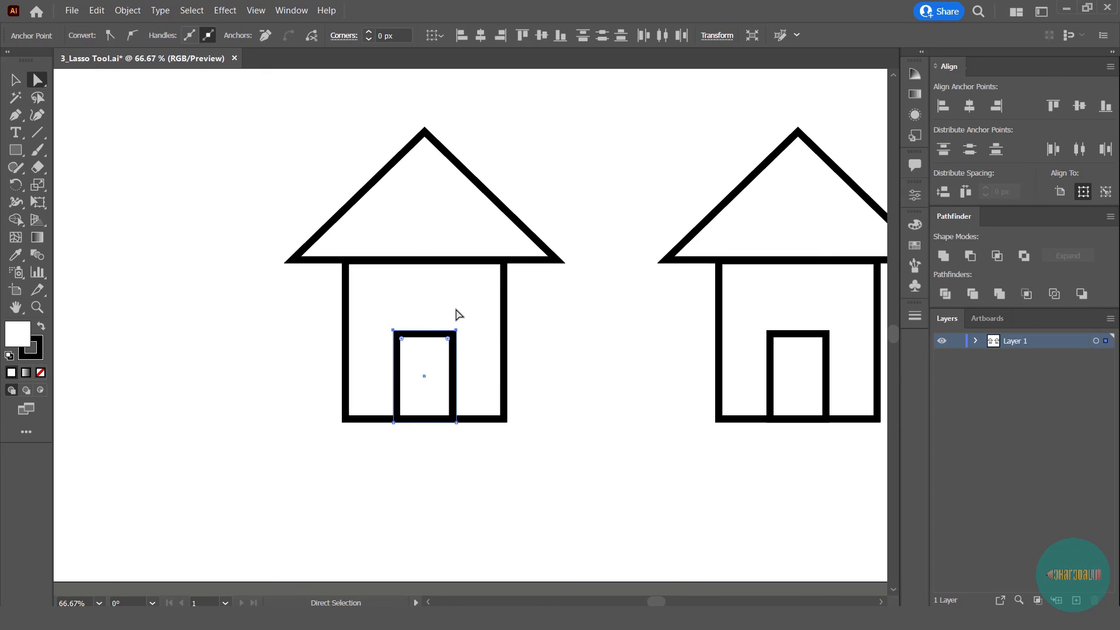
- Lasso the left roof's two base anchor points, try raising them with Direct Selection, undo the move, and deselect the roof
{"action": "left_click", "coordinate": [37, 98]}
{"action": "mouse_move", "coordinate": [312, 255]}
{"action": "left_mouse_down"}
{"action": "mouse_move", "coordinate": [280, 230]}
{"action": "mouse_move", "coordinate": [300, 254]}
{"action": "left_mouse_up"}
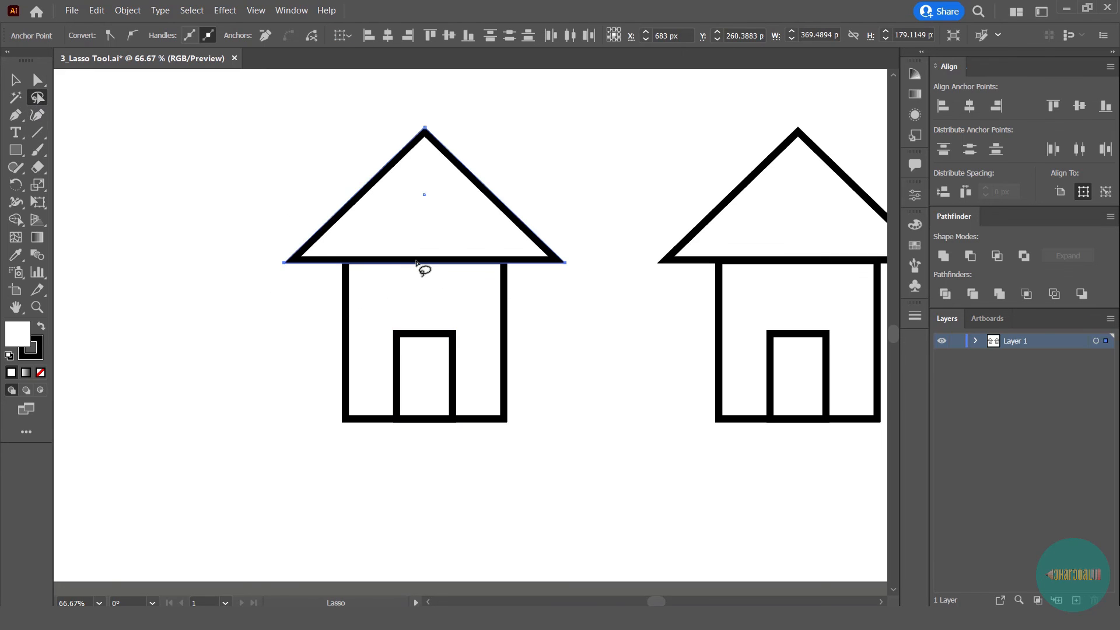
{"action": "key", "text": "a"}
{"action": "left_click_drag", "start_coordinate": [418, 266], "coordinate": [426, 227]}
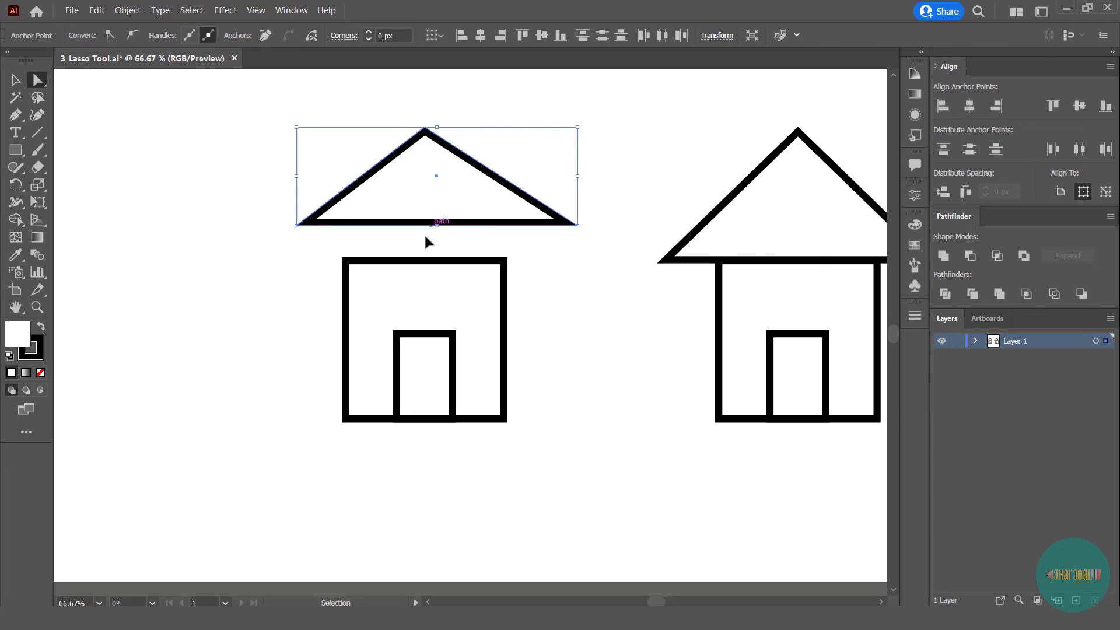
{"action": "key", "text": "ctrl+z"}
{"action": "left_click", "coordinate": [561, 313]}
{"action": "scroll", "coordinate": [561, 313], "scroll_direction": "down", "scroll_amount": 2}
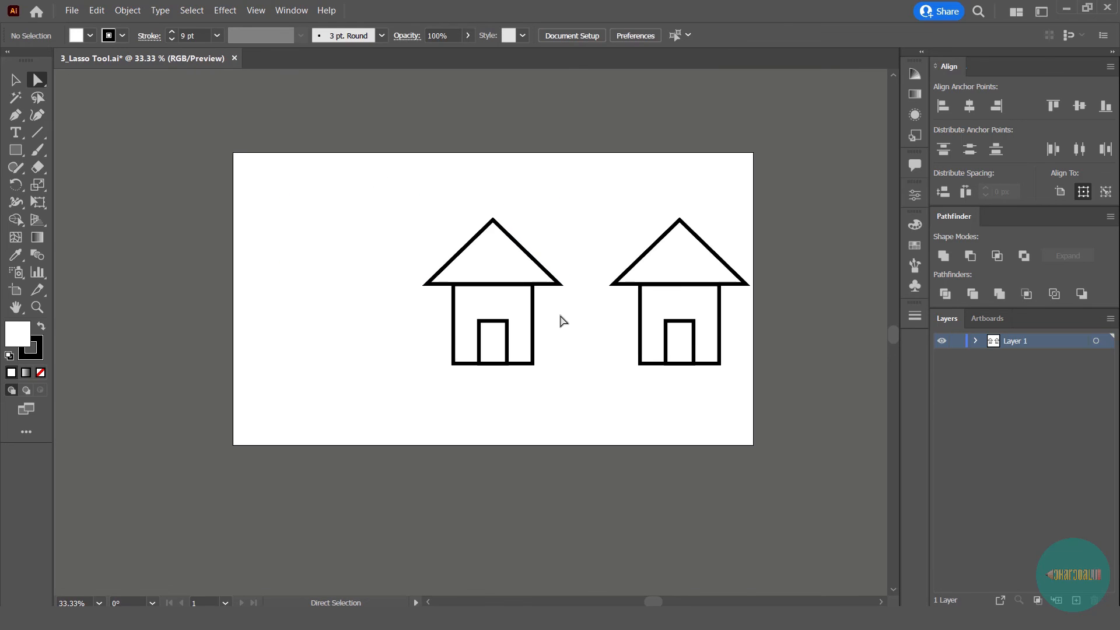